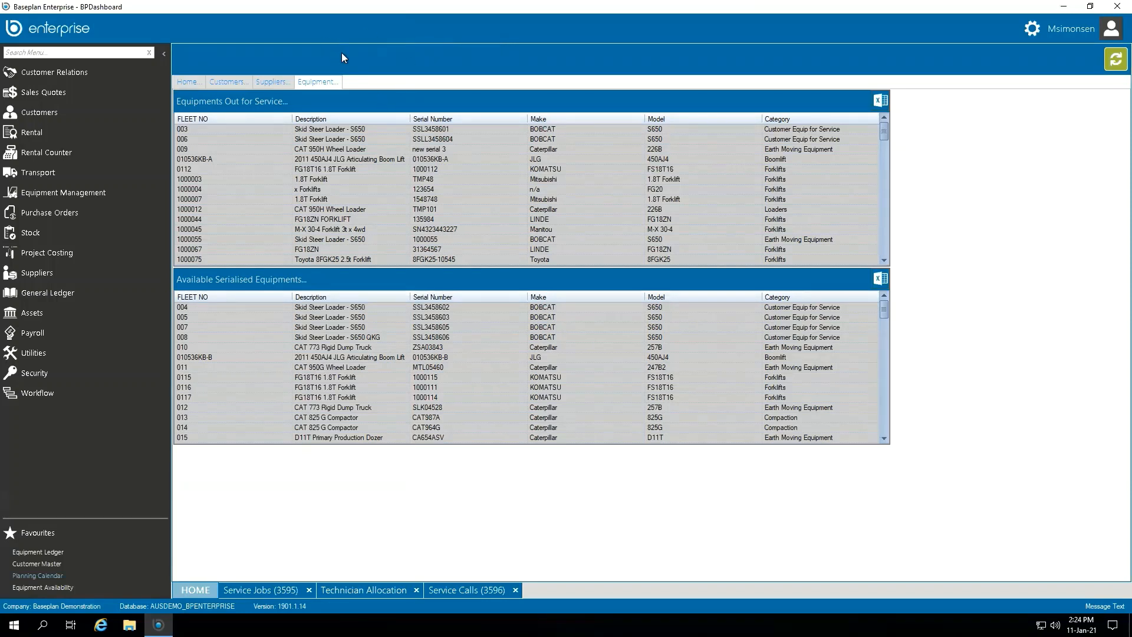
Step: Review service job 3595's description and technician status, then open its notes
{"action": "left_click", "coordinate": [263, 590]}
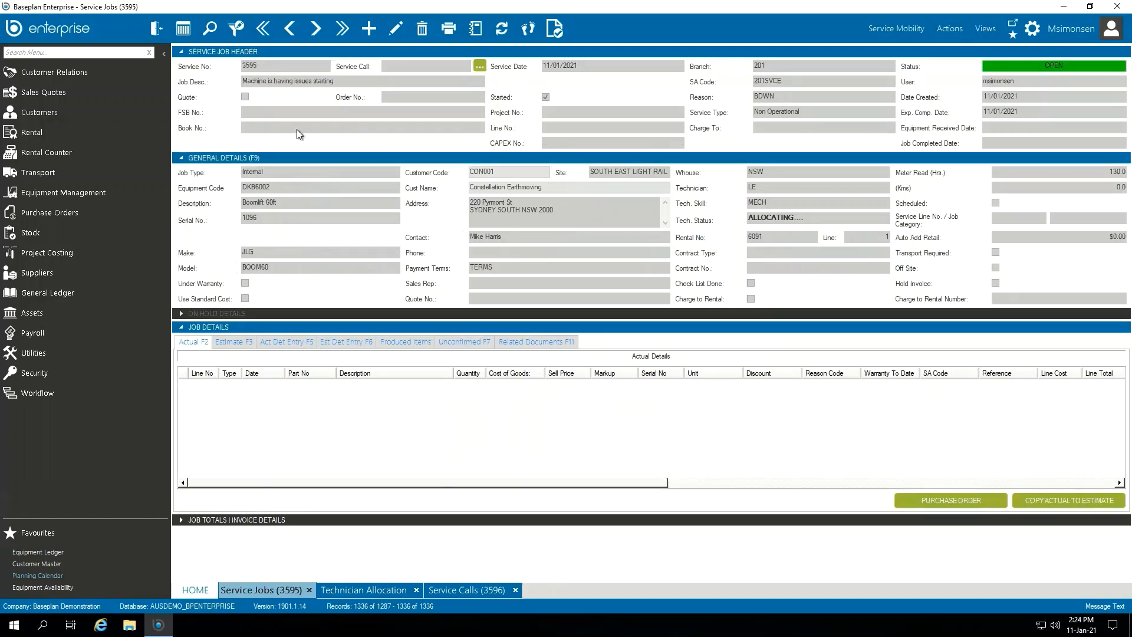
{"action": "left_click", "coordinate": [343, 81]}
{"action": "left_click", "coordinate": [354, 82]}
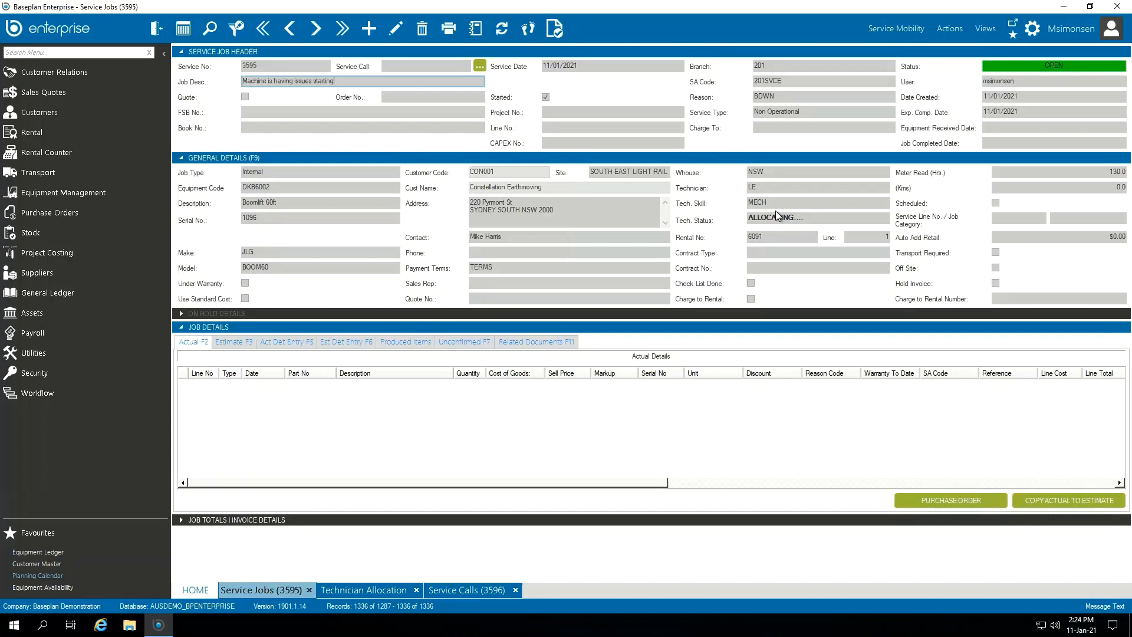
{"action": "left_click", "coordinate": [824, 216]}
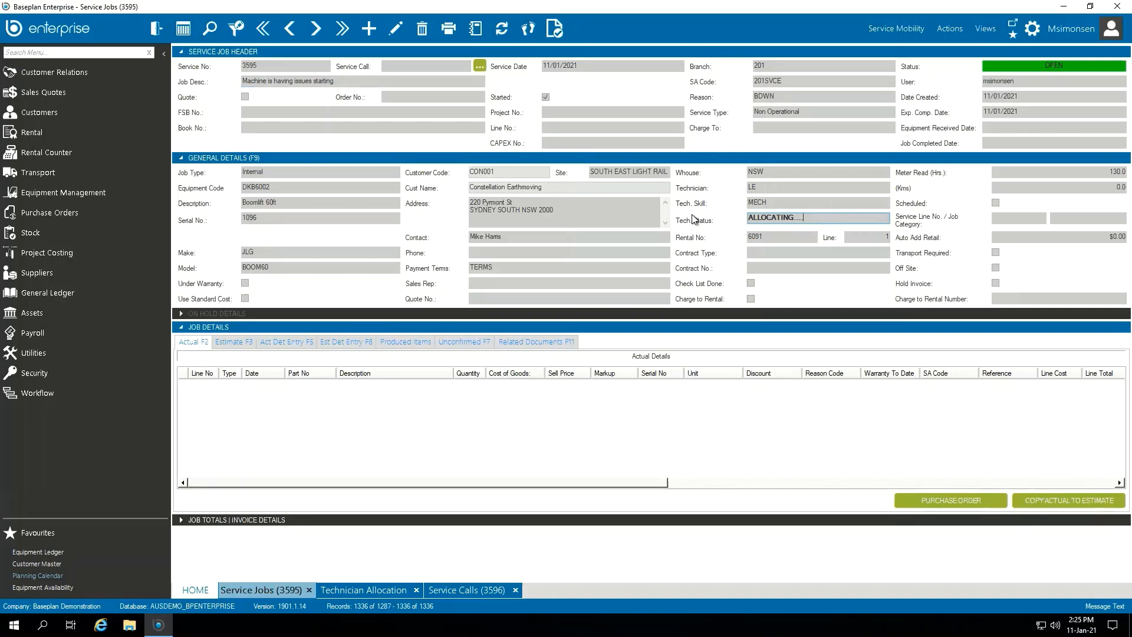
{"action": "left_click", "coordinate": [475, 30]}
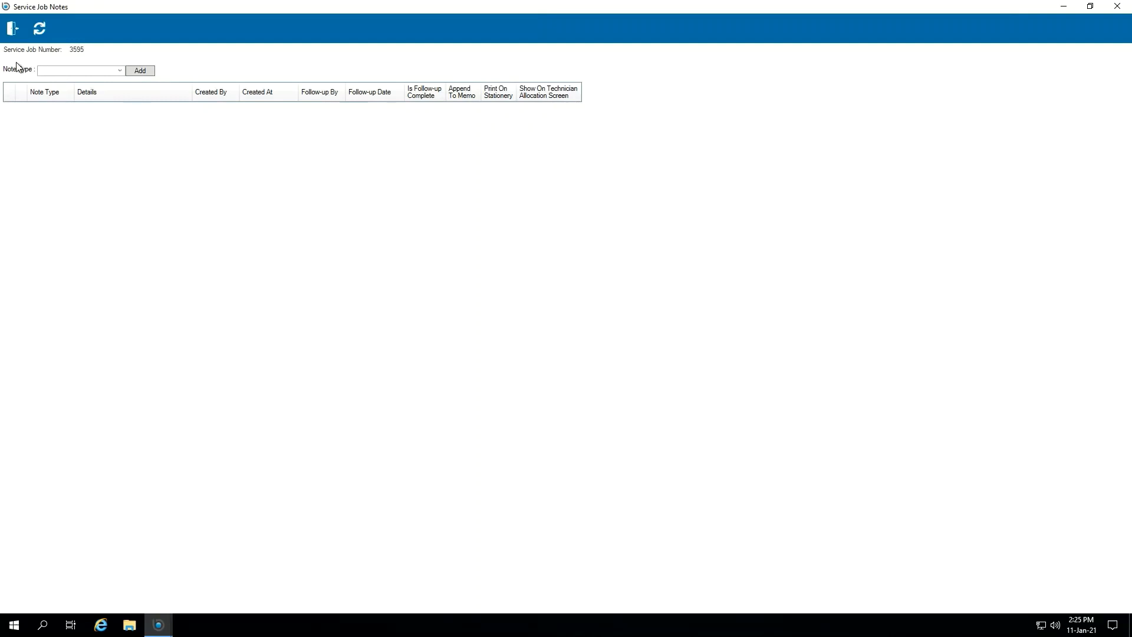
Step: Save a Follow up note 'Follow up ETA on completion date' for the chosen user, due 13/01/2021
{"action": "left_click", "coordinate": [120, 70]}
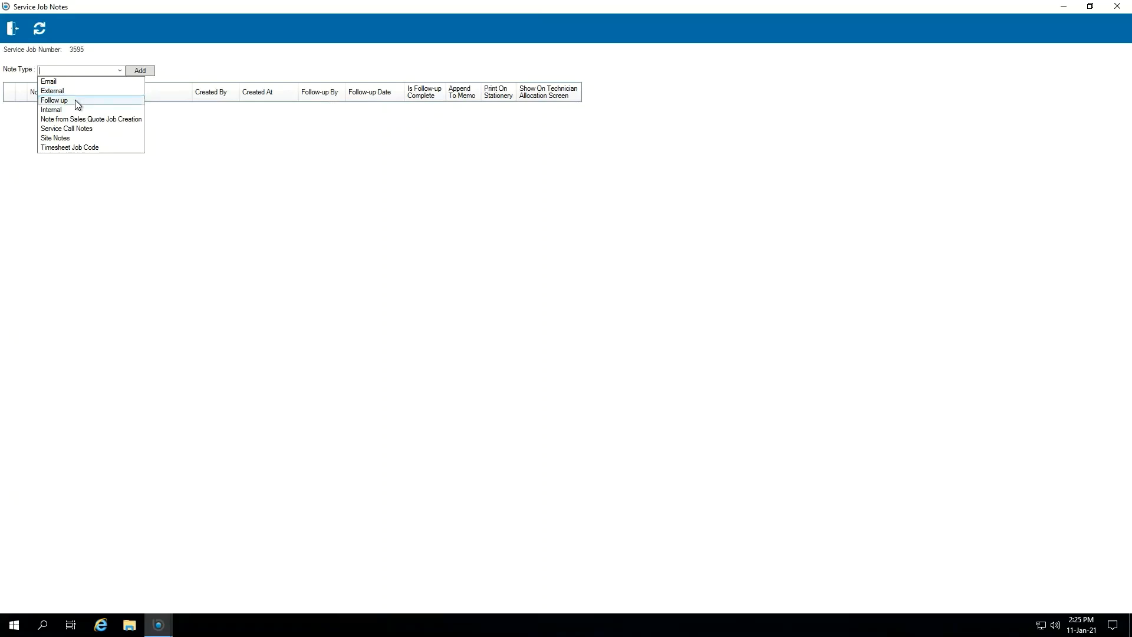
{"action": "left_click", "coordinate": [76, 101]}
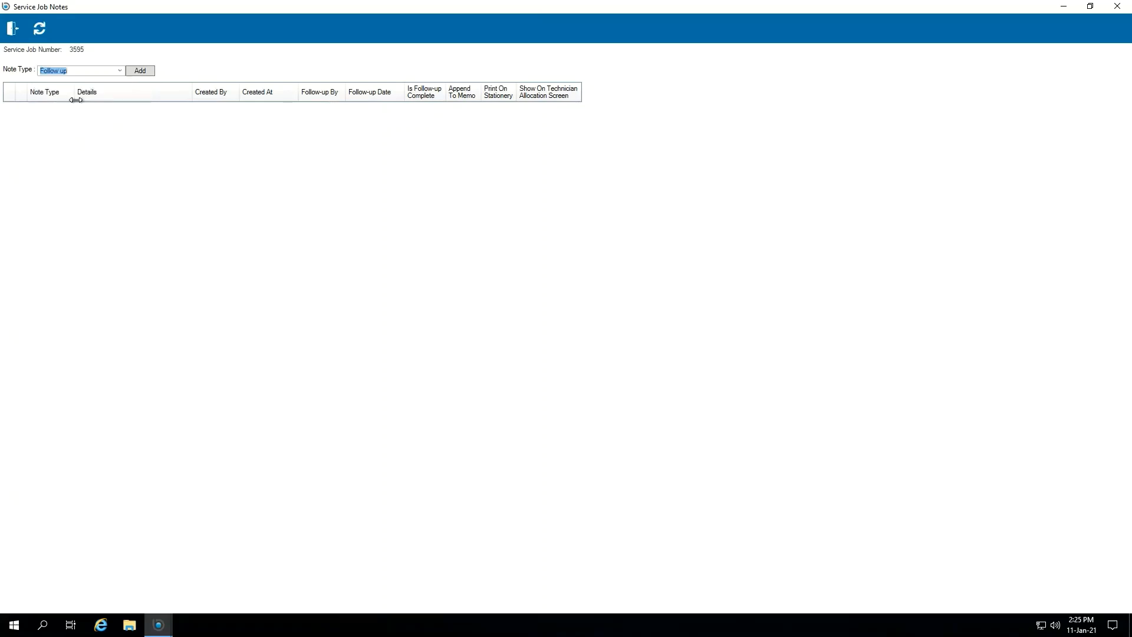
{"action": "left_click", "coordinate": [146, 75]}
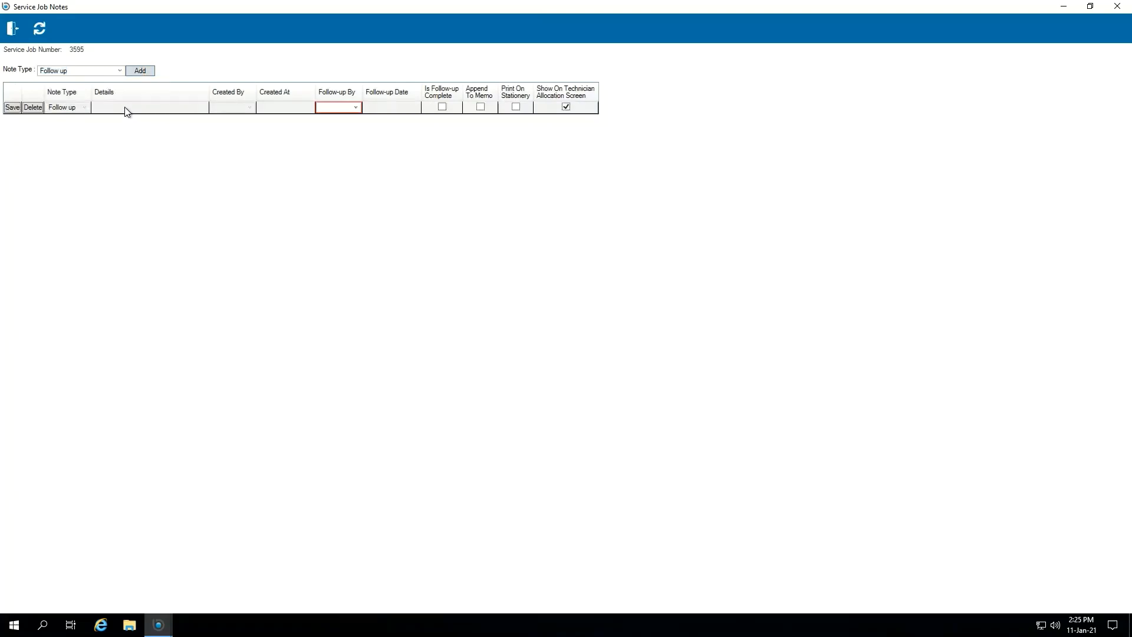
{"action": "left_click", "coordinate": [128, 109]}
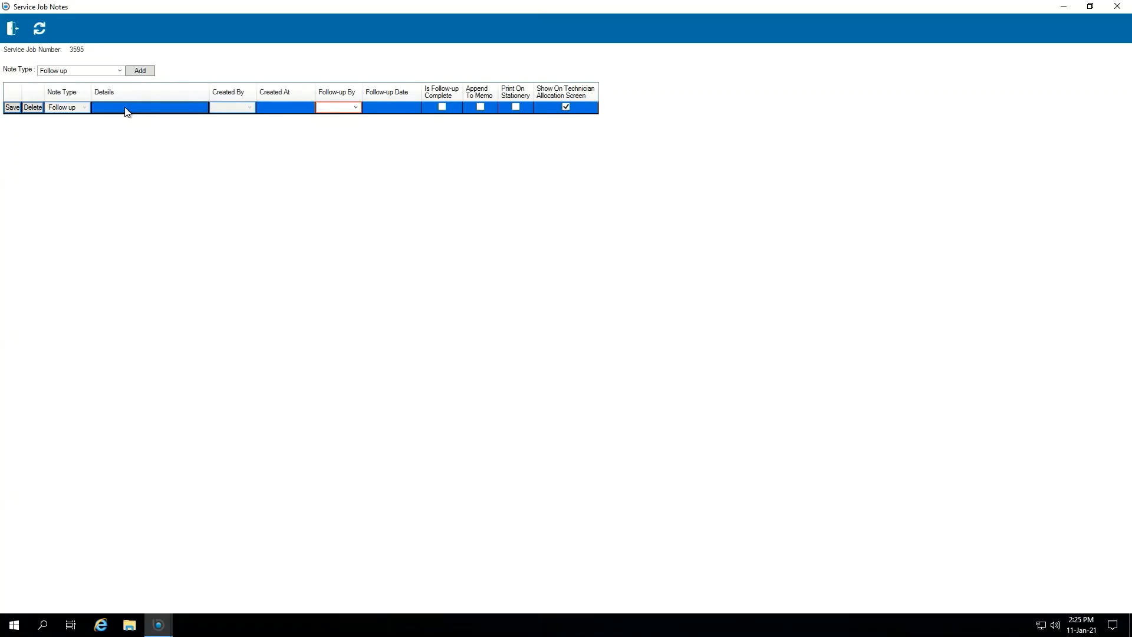
{"action": "type", "text": "Foll"}
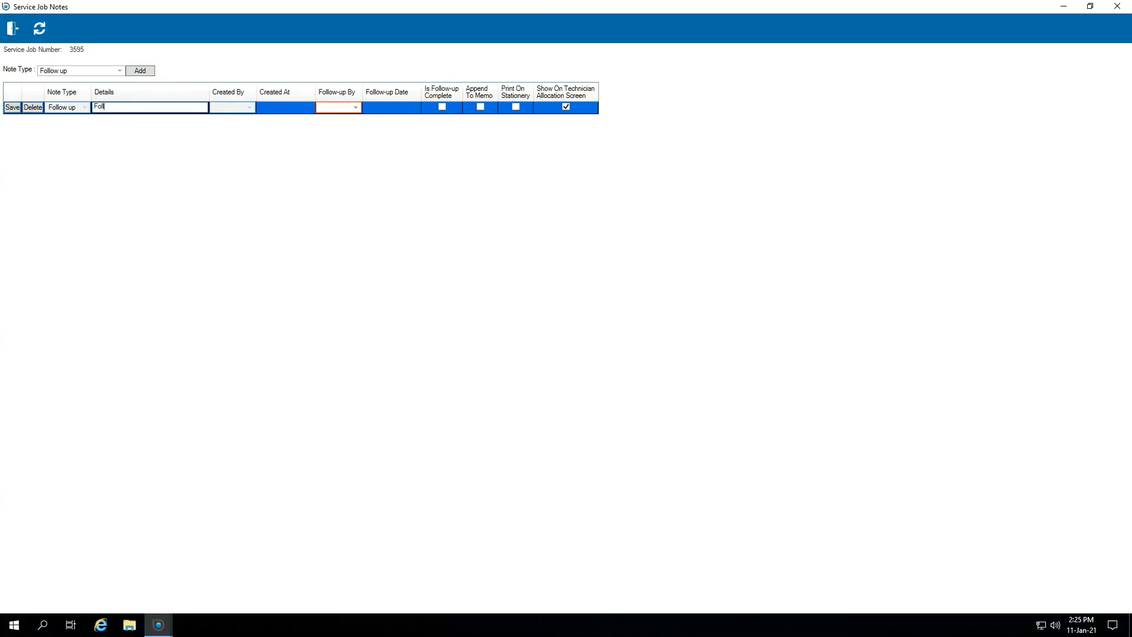
{"action": "type", "text": "ow up ETA on completion o"}
{"action": "type", "text": "ate"}
{"action": "left_click", "coordinate": [355, 108]}
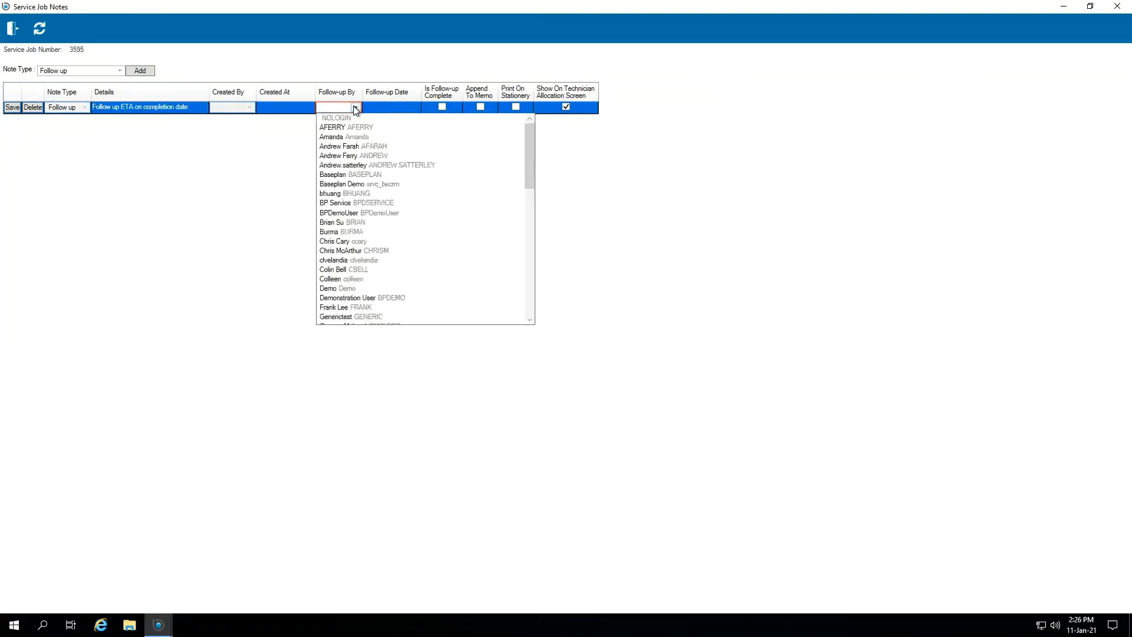
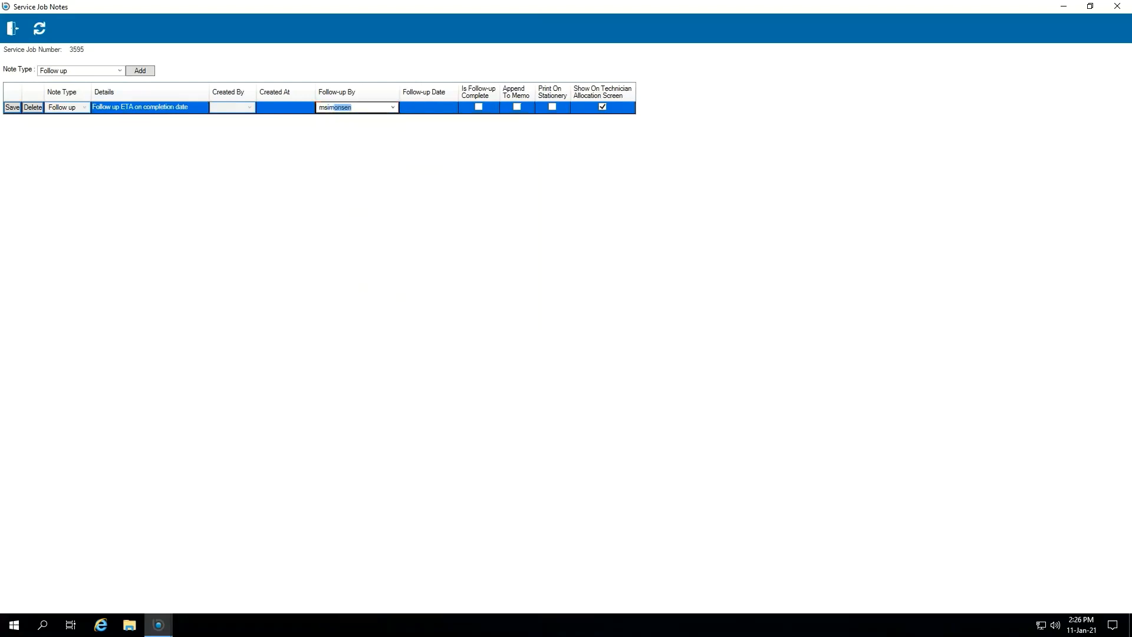
{"action": "left_click", "coordinate": [427, 112]}
{"action": "type", "text": "13"}
{"action": "key", "text": "Tab"}
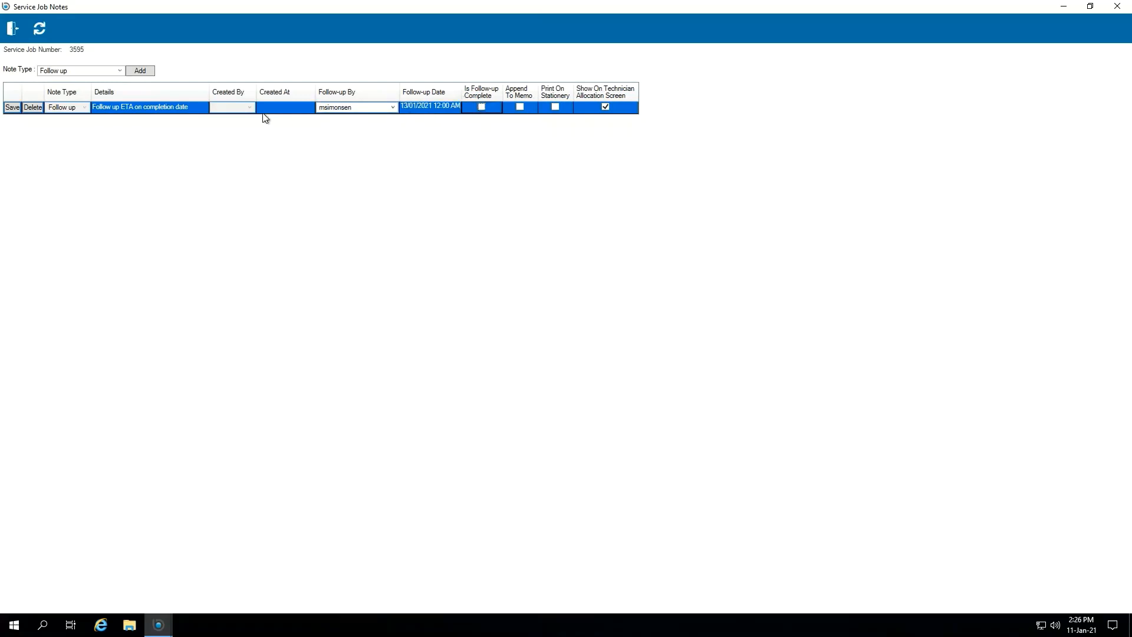
{"action": "left_click", "coordinate": [12, 107]}
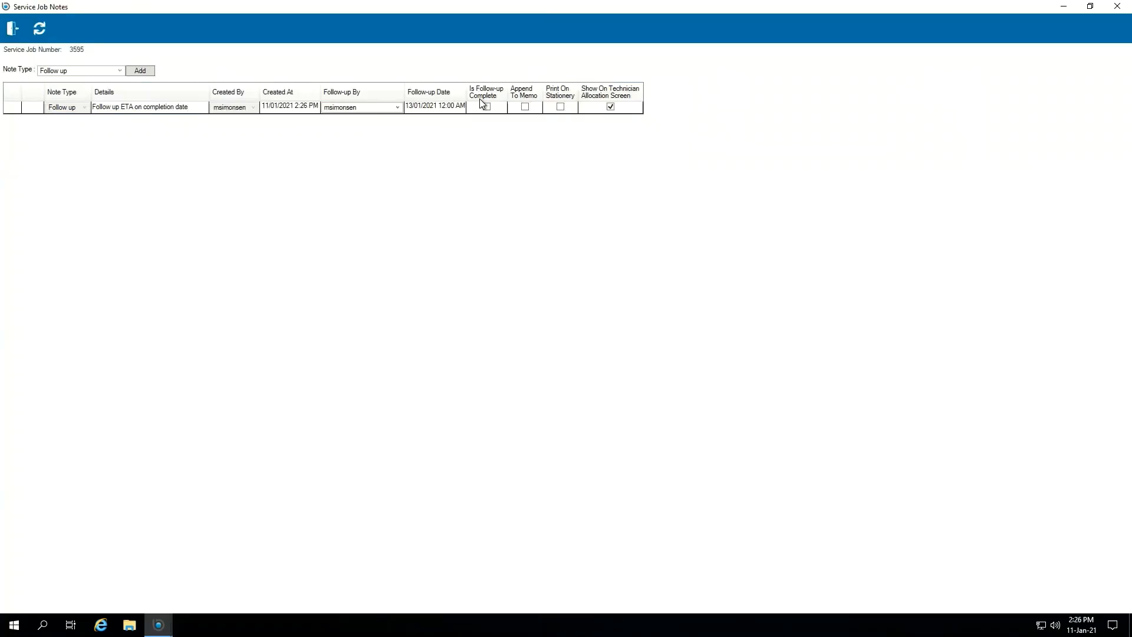
Step: Leave the note type unchanged and close job 3595's notes window
{"action": "left_click", "coordinate": [115, 69]}
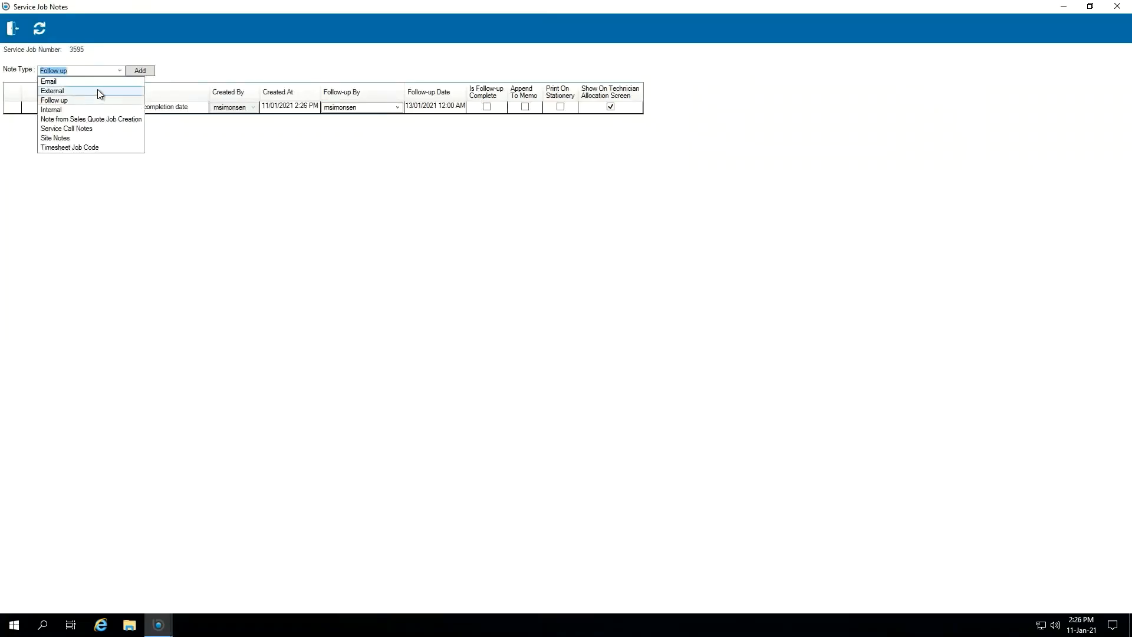
{"action": "left_click", "coordinate": [119, 70]}
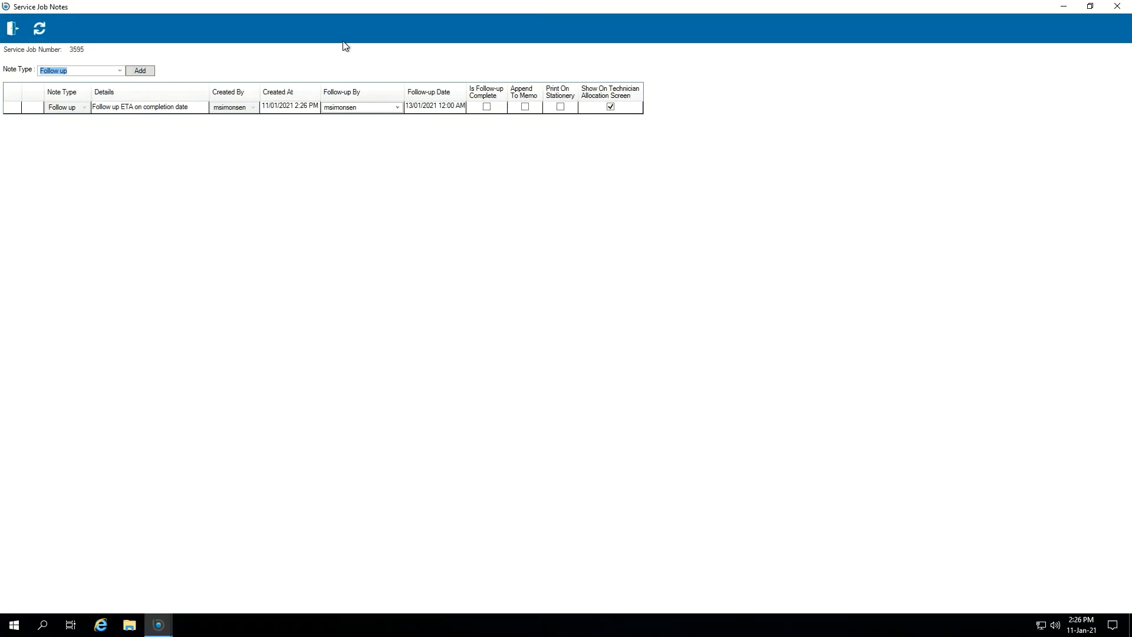
{"action": "left_click", "coordinate": [14, 31]}
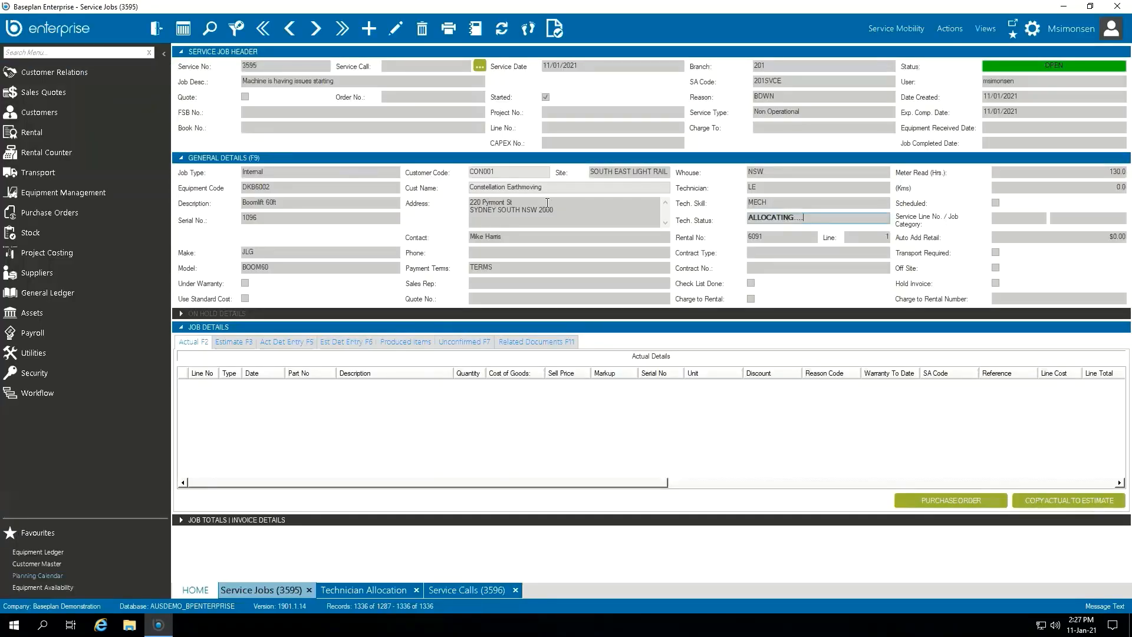
Step: Check job 3595's address, service number and technician, then go to Technician Allocation
{"action": "left_click", "coordinate": [582, 219]}
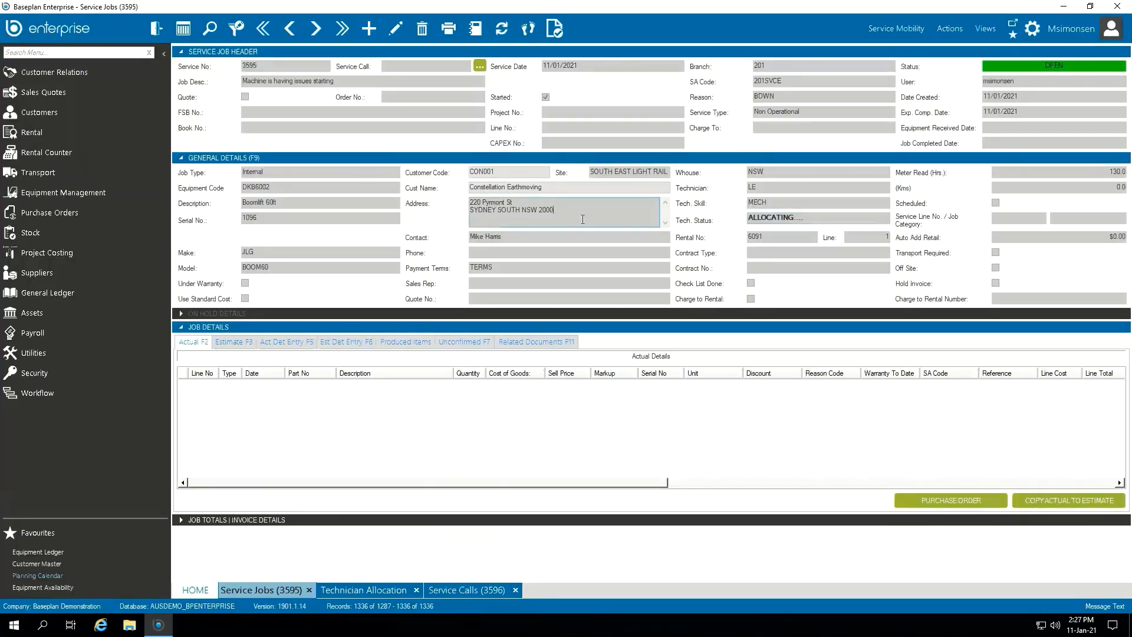
{"action": "double_click", "coordinate": [260, 66]}
{"action": "left_click", "coordinate": [265, 66]}
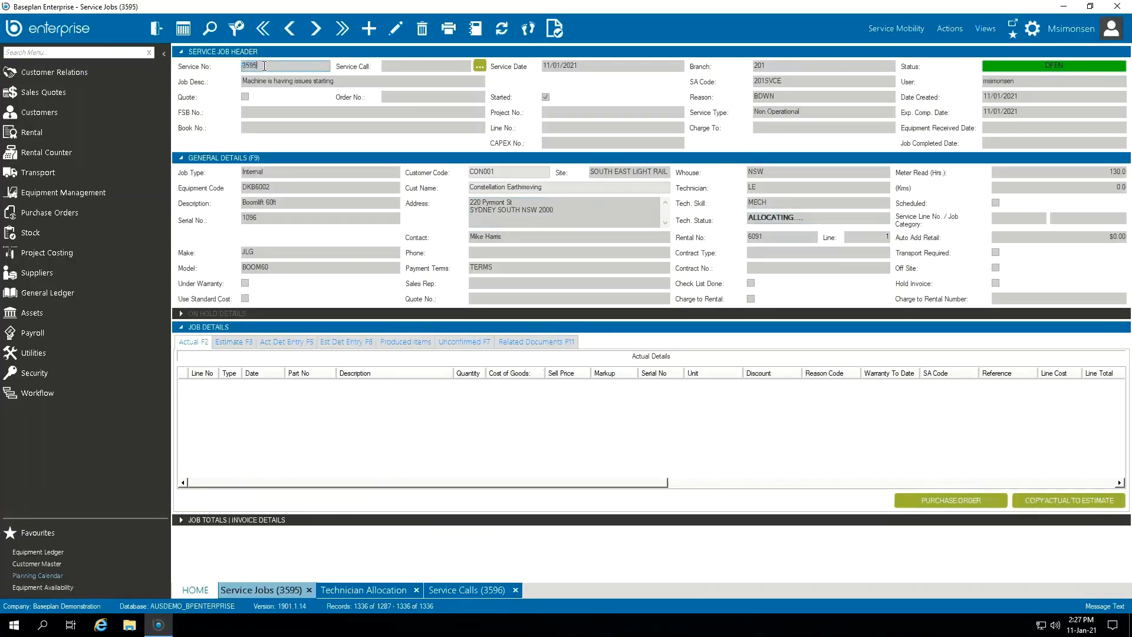
{"action": "left_click", "coordinate": [783, 187]}
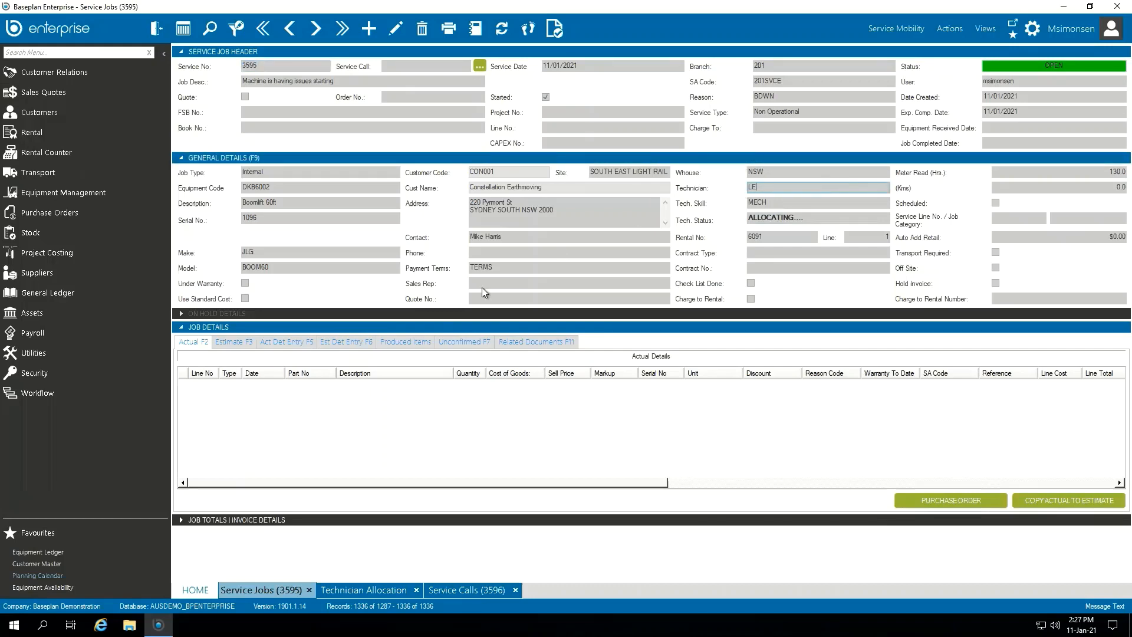
{"action": "left_click", "coordinate": [356, 590]}
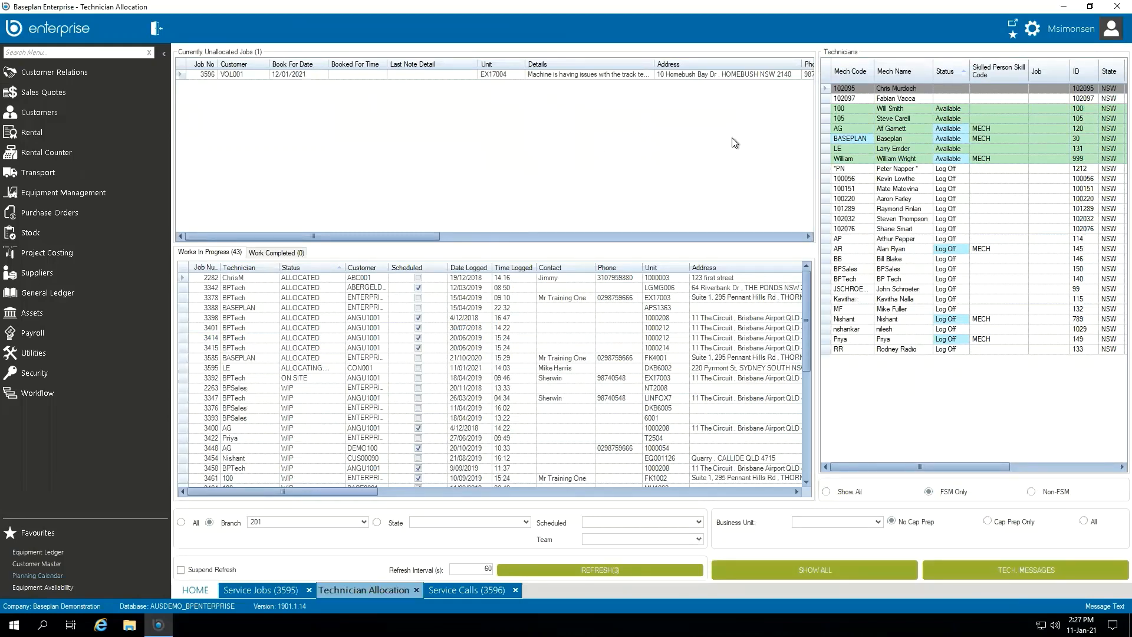
Step: Filter to technician LE, select job 3595 and scroll across to see its follow-up note
{"action": "left_click", "coordinate": [888, 147]}
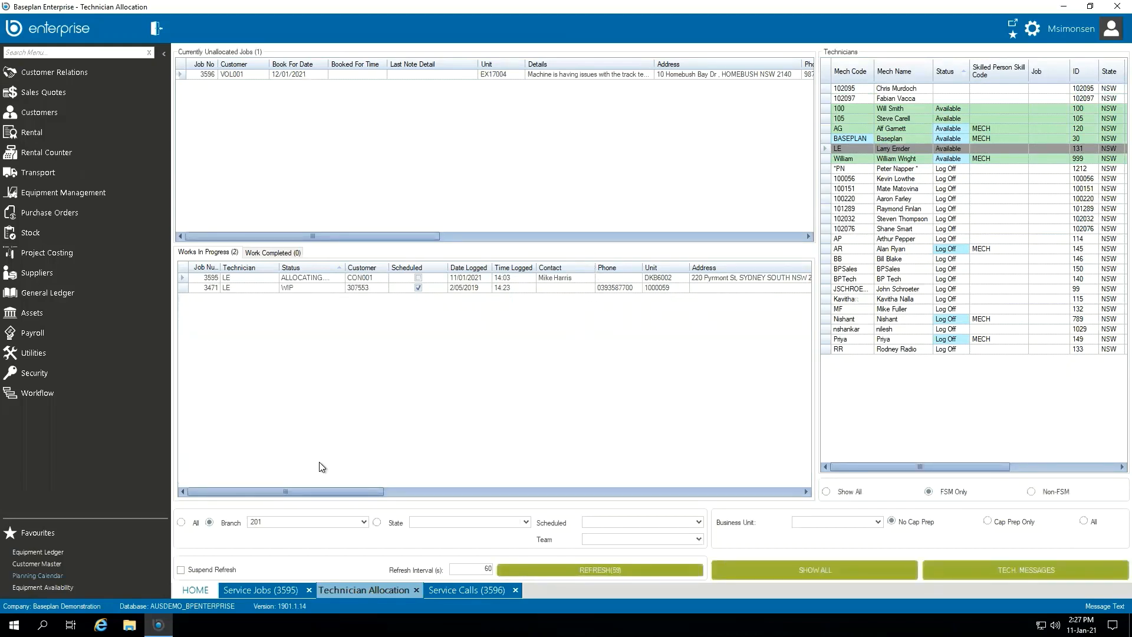
{"action": "left_click", "coordinate": [184, 279]}
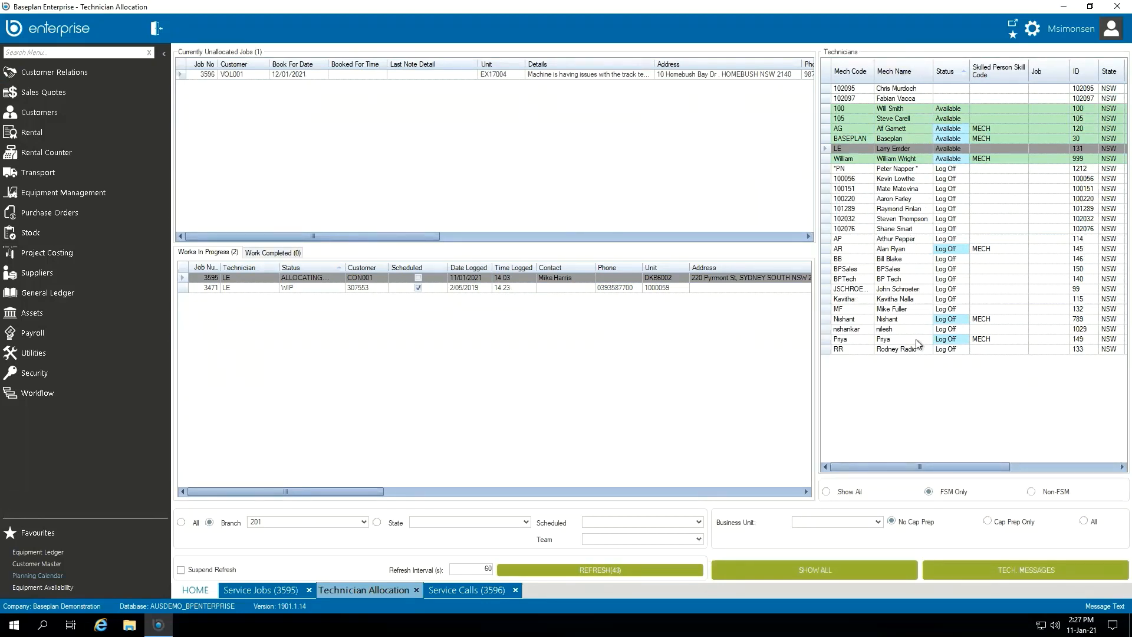
{"action": "left_click_drag", "start_coordinate": [288, 490], "coordinate": [386, 489]}
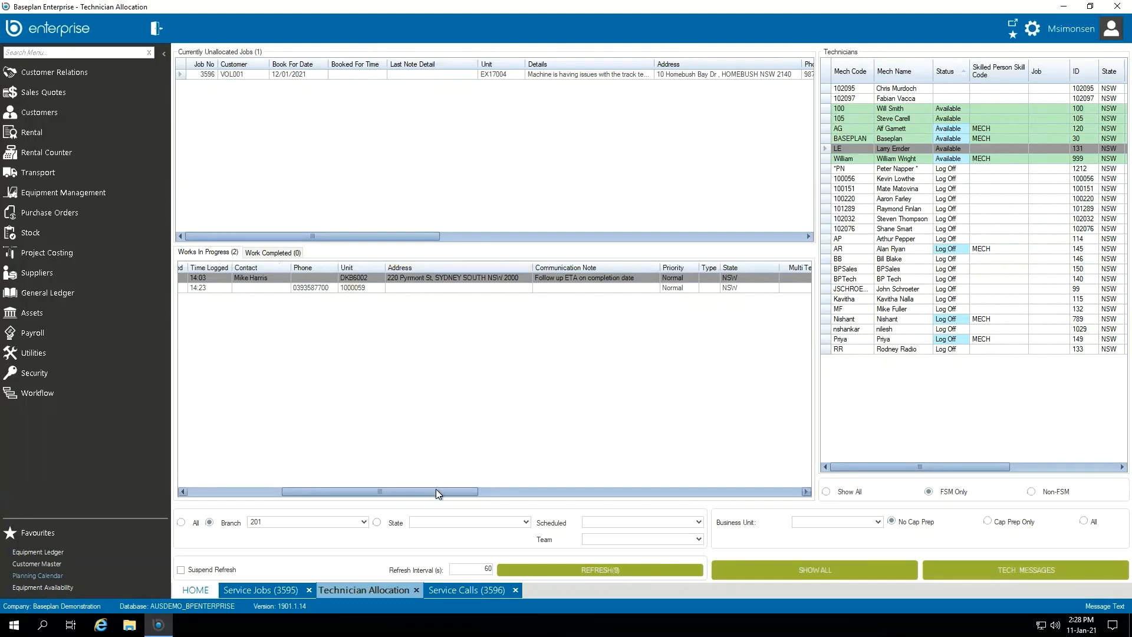
{"action": "left_click_drag", "start_coordinate": [436, 489], "coordinate": [306, 494]}
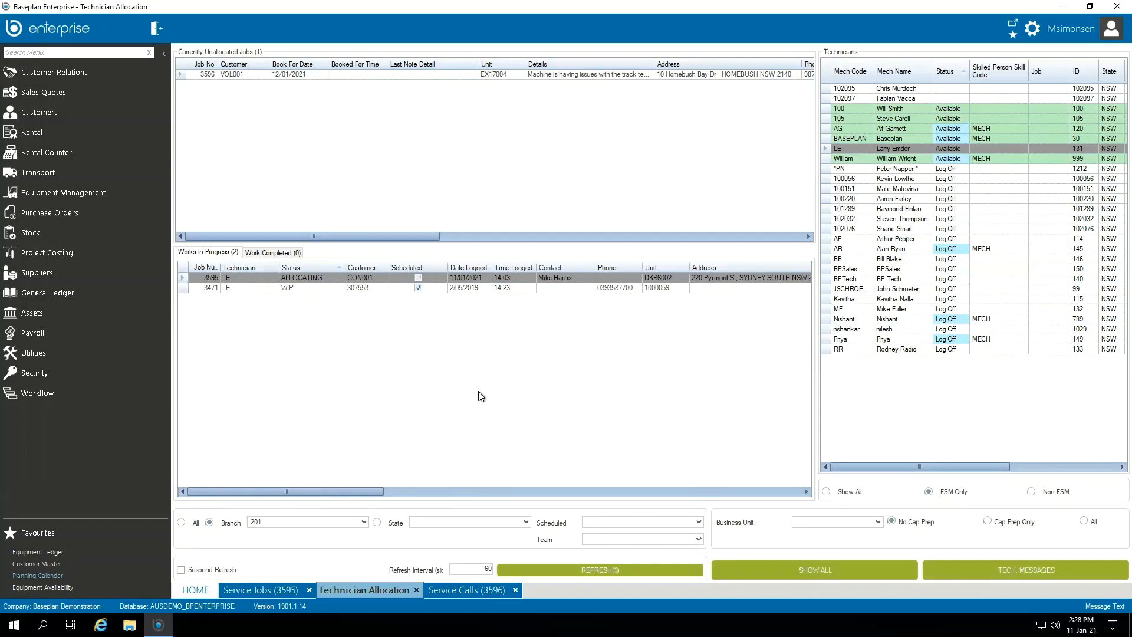
Step: Switch to service call 3596, review its details and open its notes
{"action": "left_click", "coordinate": [461, 592]}
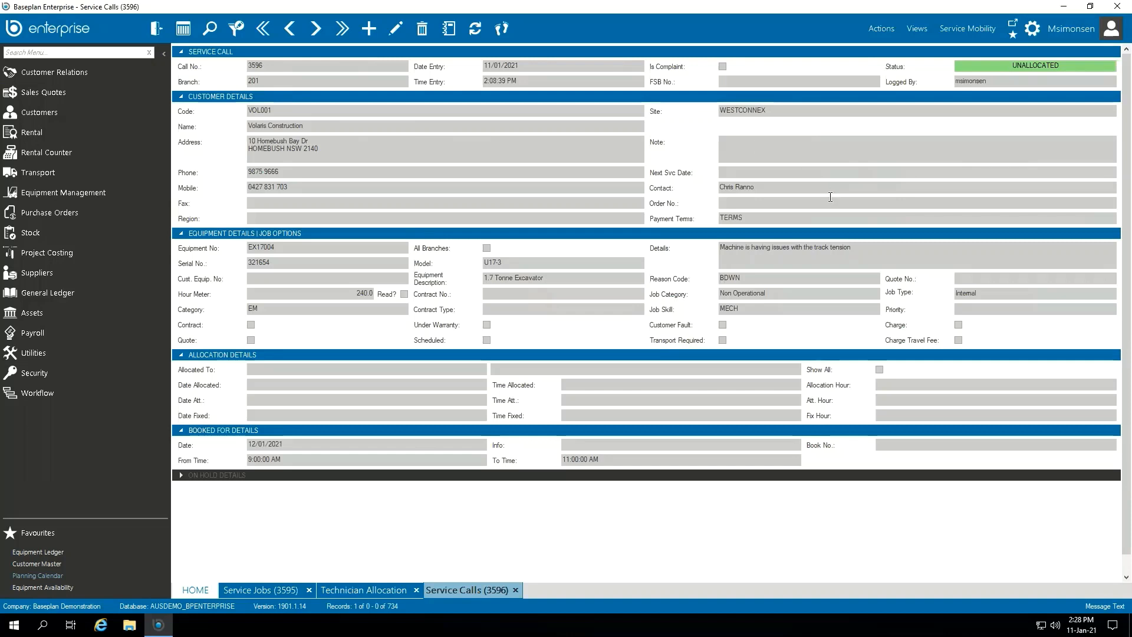
{"action": "left_click_drag", "start_coordinate": [851, 247], "coordinate": [879, 255]}
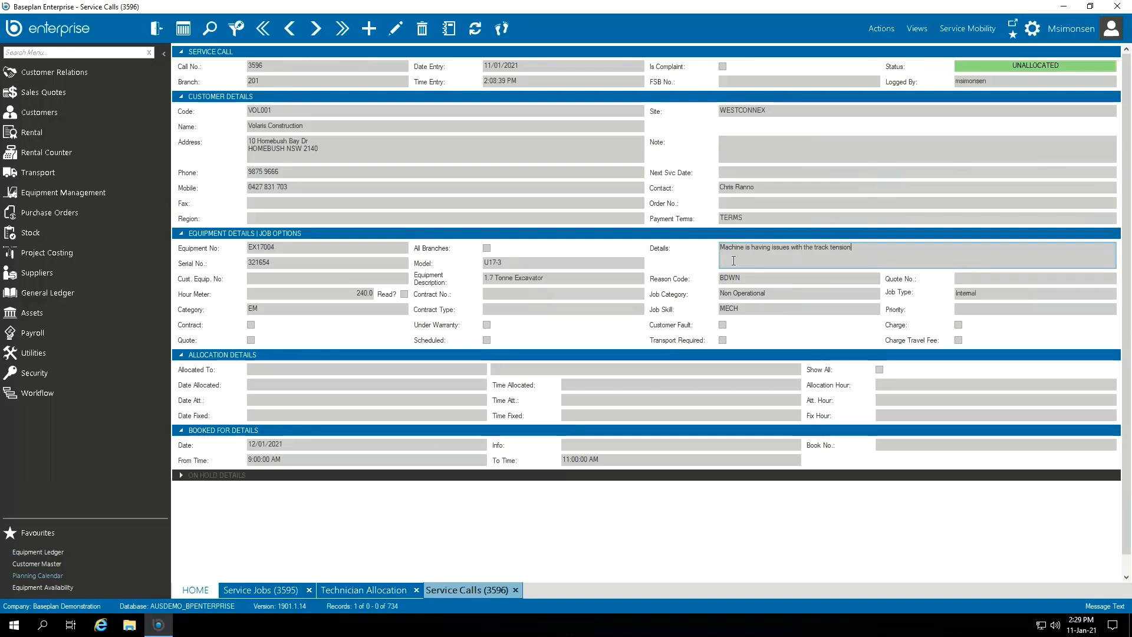
{"action": "left_click", "coordinate": [450, 30]}
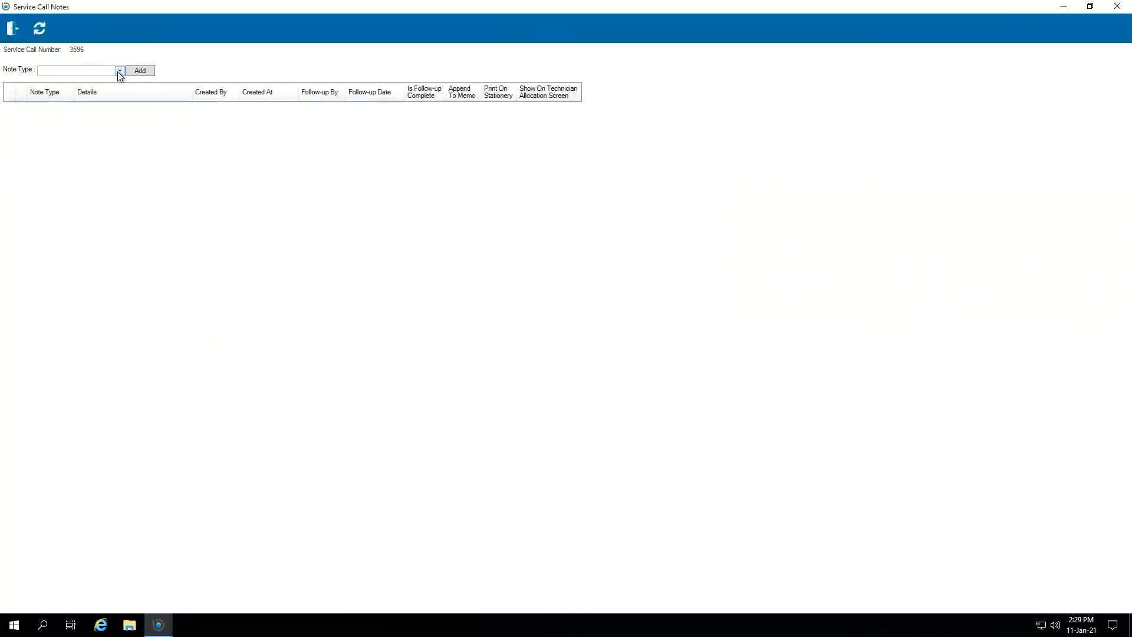
Step: Add and save an Internal note 'Double check for damage' on call 3596, then close notes
{"action": "left_click", "coordinate": [119, 72]}
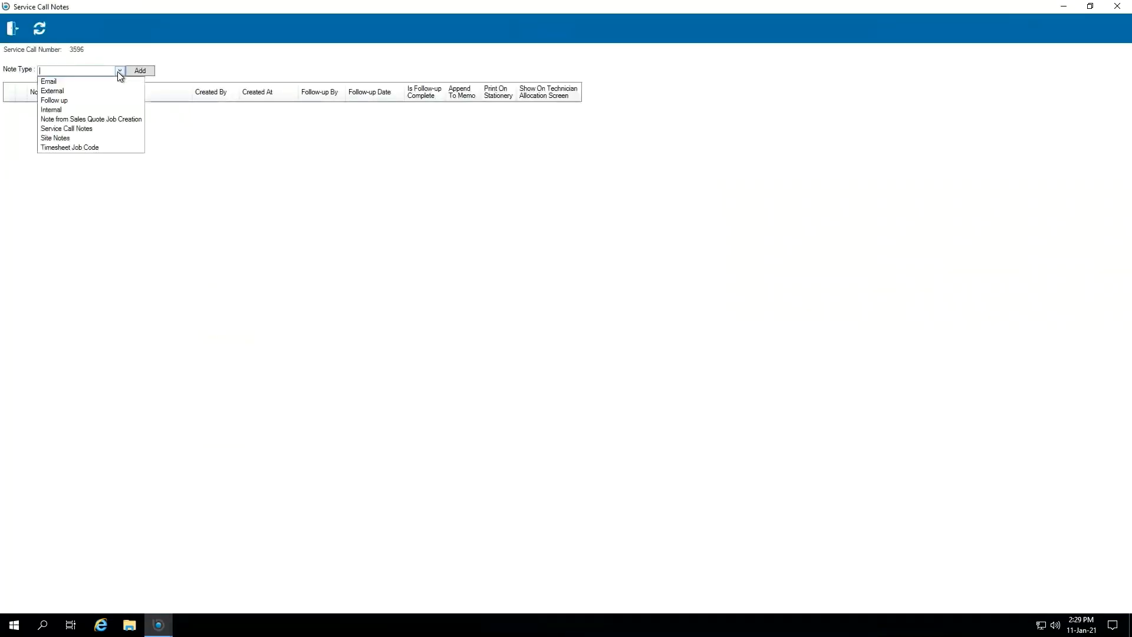
{"action": "left_click", "coordinate": [63, 110]}
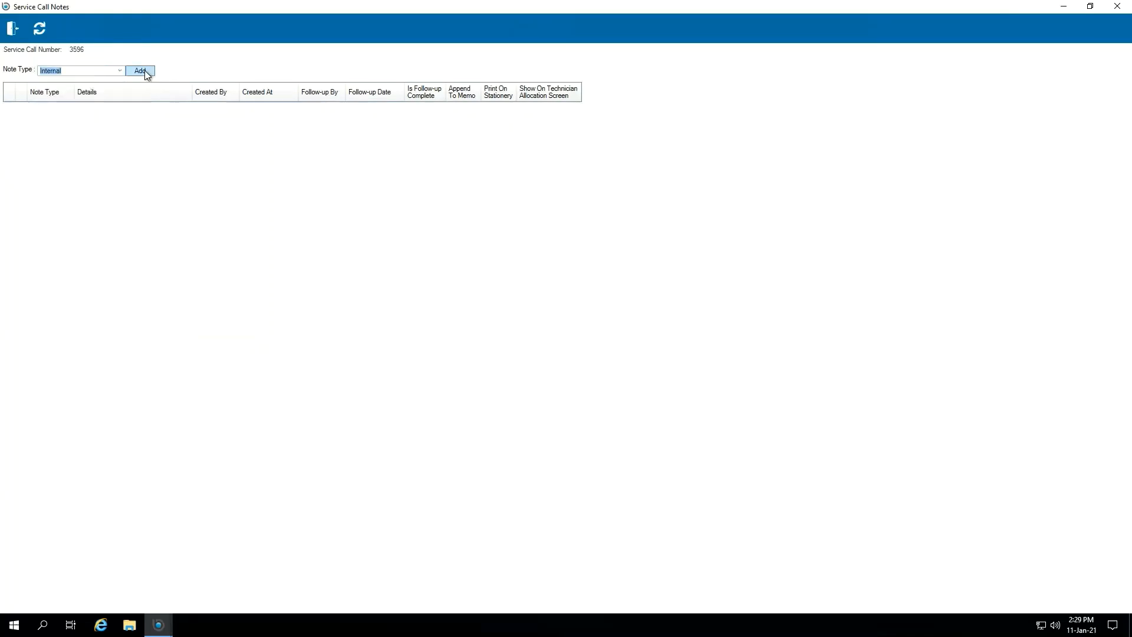
{"action": "left_click", "coordinate": [140, 71]}
{"action": "left_click", "coordinate": [140, 111]}
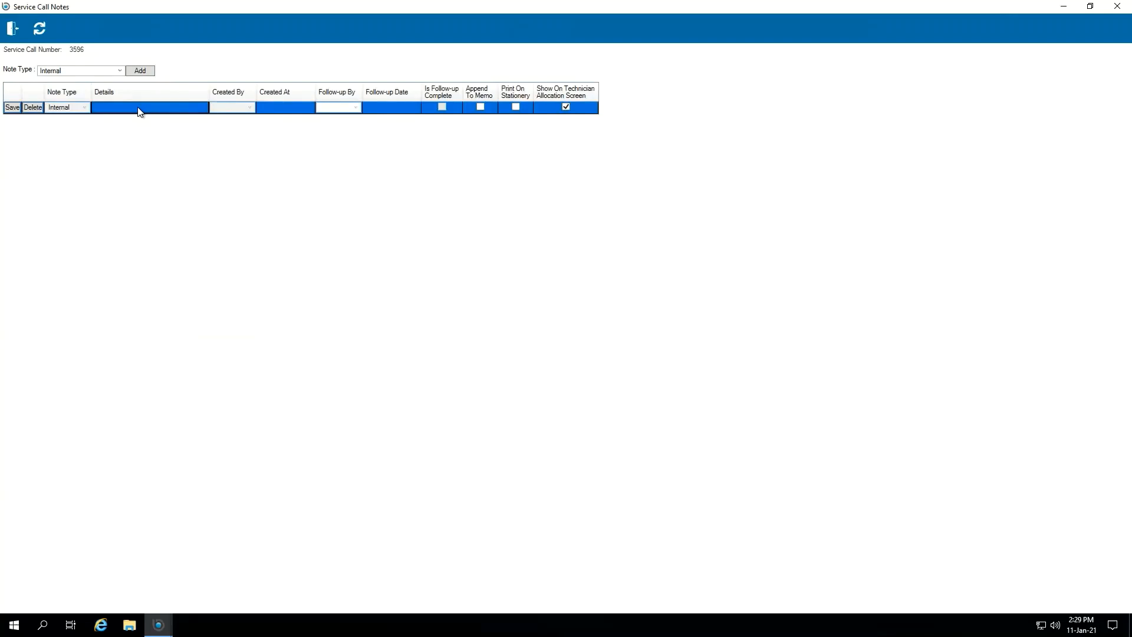
{"action": "double_click", "coordinate": [138, 107]}
{"action": "type", "text": "Double ch"}
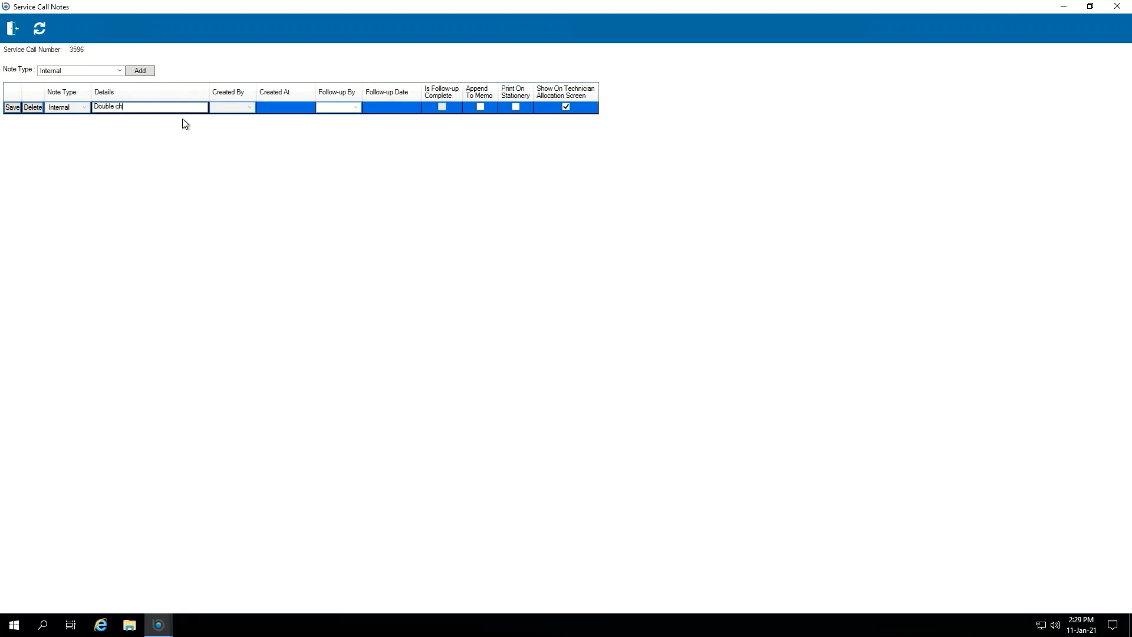
{"action": "type", "text": "eck for damage"}
{"action": "left_click", "coordinate": [13, 107]}
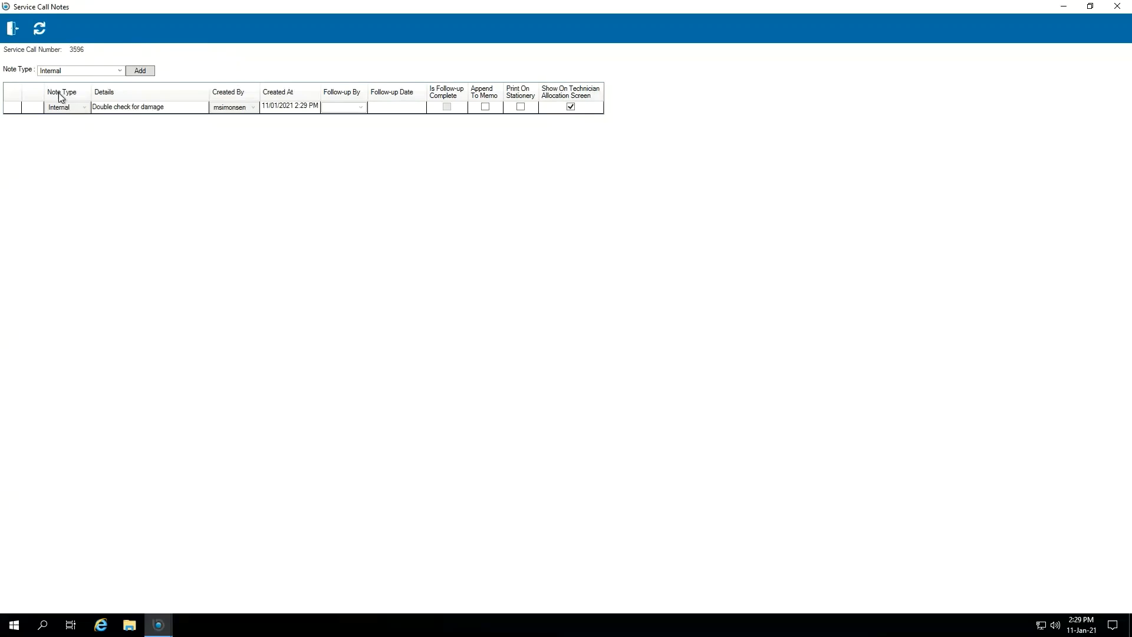
{"action": "left_click", "coordinate": [12, 28]}
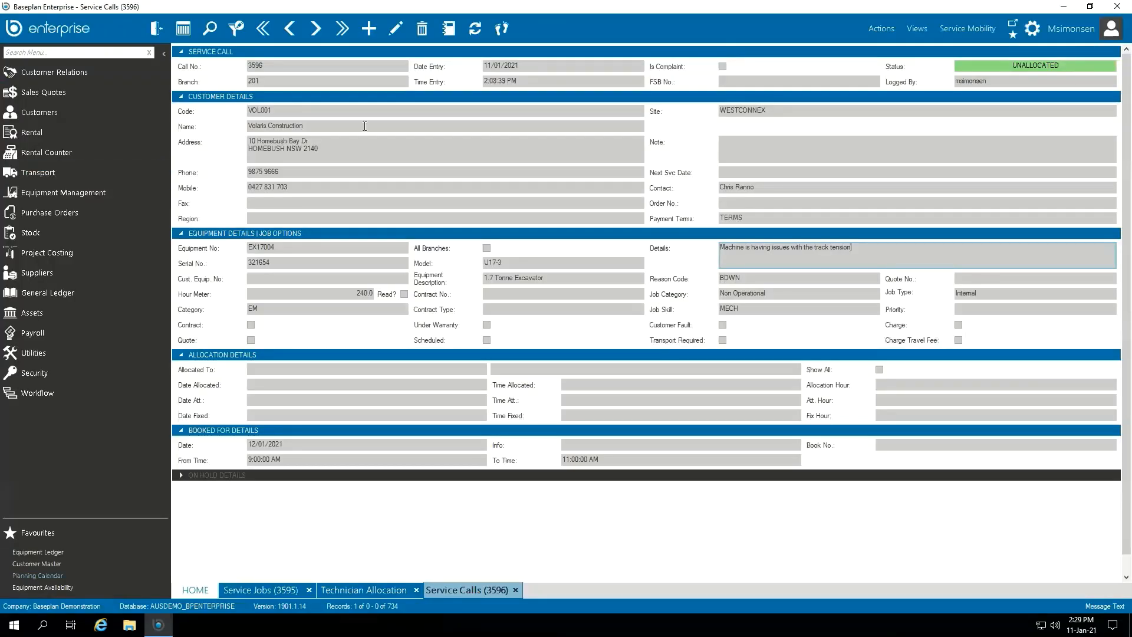
Step: Widen the Details column and refresh to show job 3596's 'Double check for damage' note
{"action": "left_click", "coordinate": [482, 151]}
{"action": "left_click", "coordinate": [363, 589]}
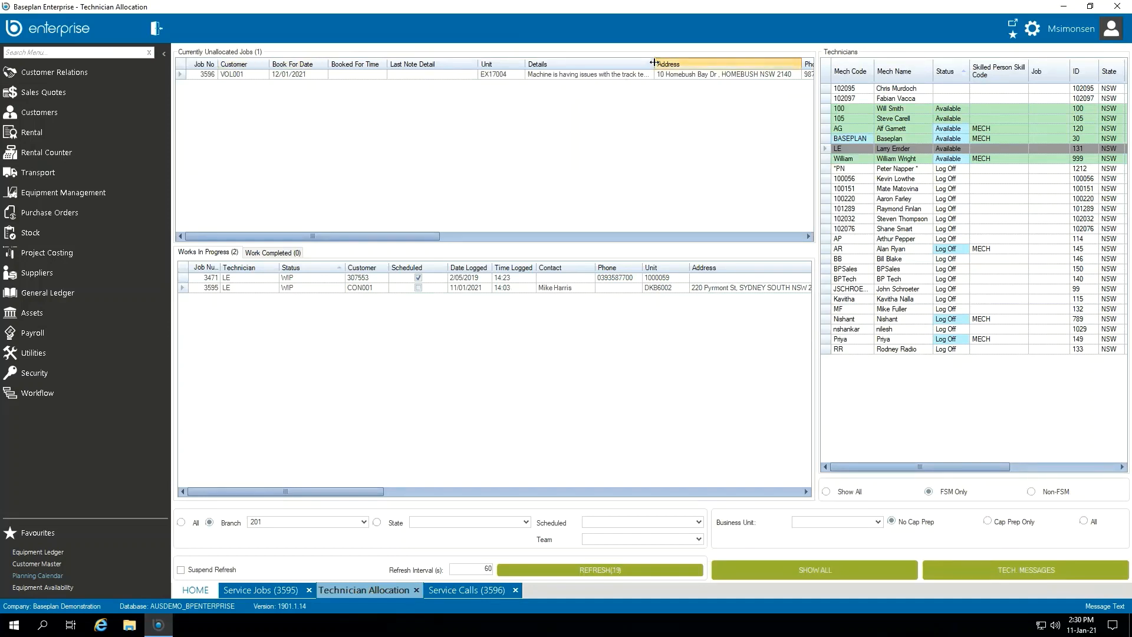
{"action": "left_click_drag", "start_coordinate": [655, 64], "coordinate": [714, 64]}
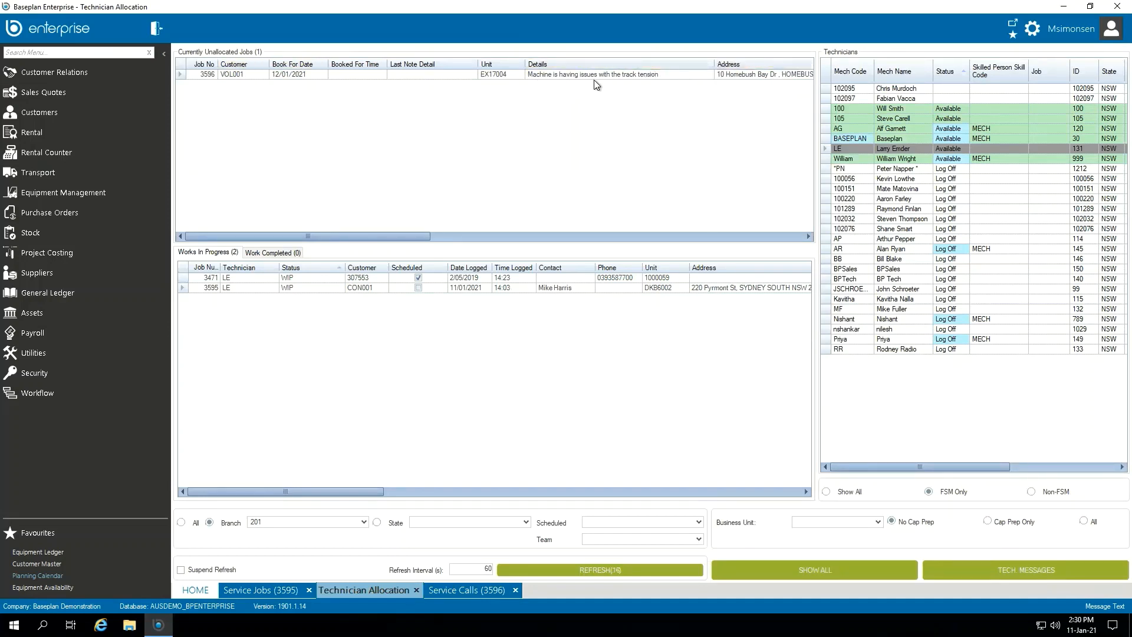
{"action": "left_click", "coordinate": [613, 571]}
{"action": "left_click_drag", "start_coordinate": [401, 235], "coordinate": [183, 235]}
Step: Allocate service call 3596 to BASEPLAN and save it
{"action": "left_click", "coordinate": [469, 589]}
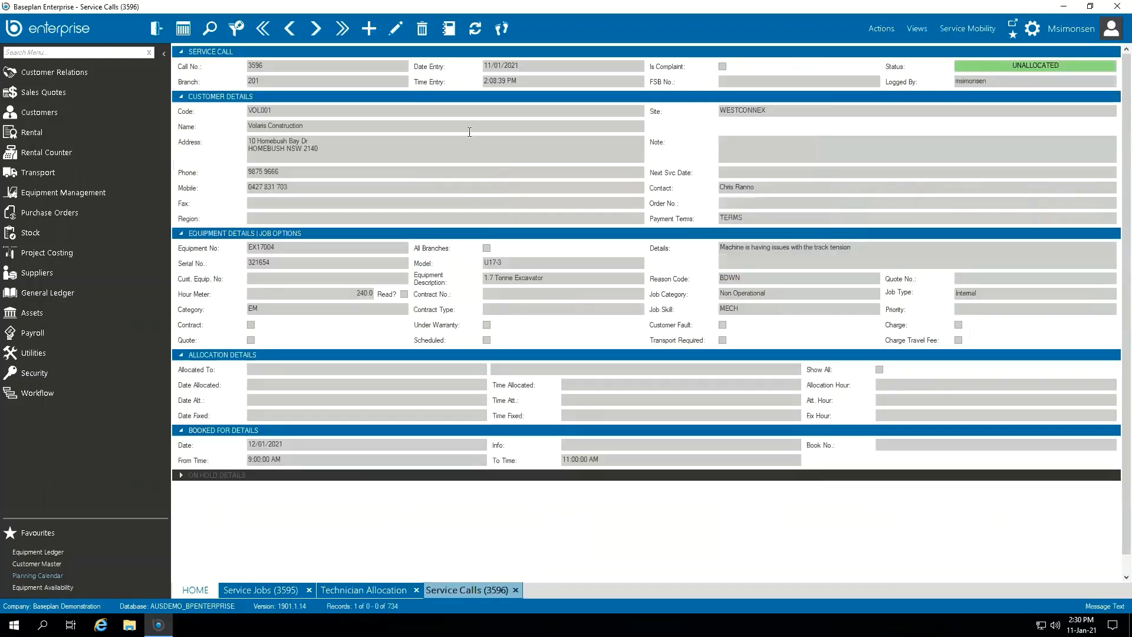
{"action": "left_click", "coordinate": [396, 28]}
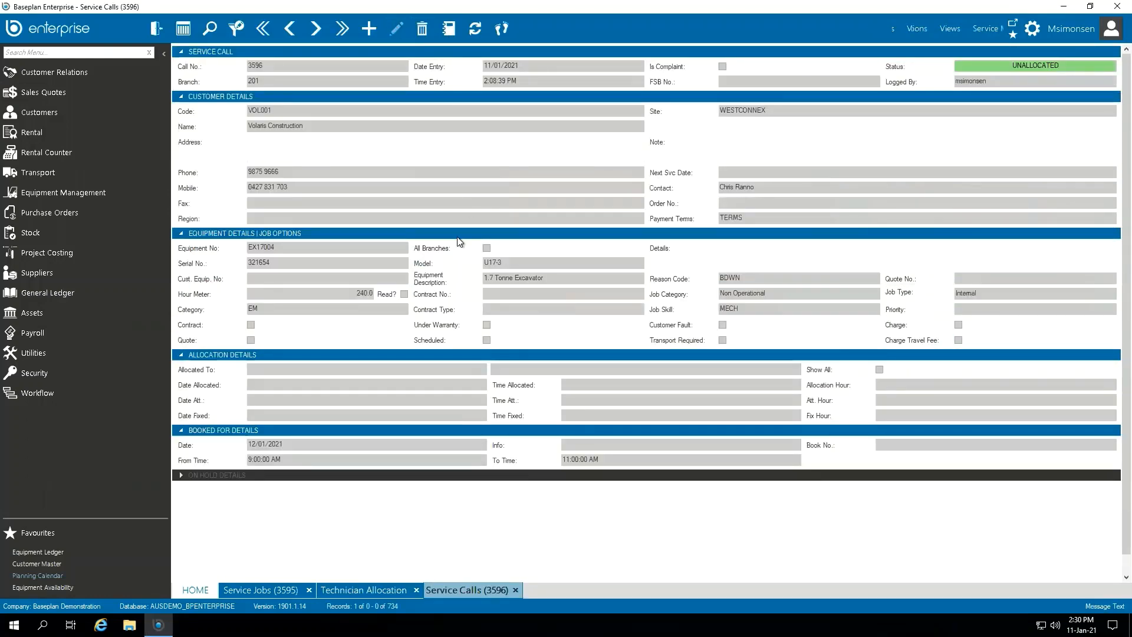
{"action": "left_click", "coordinate": [384, 369]}
{"action": "type", "text": "BASEPLAN"}
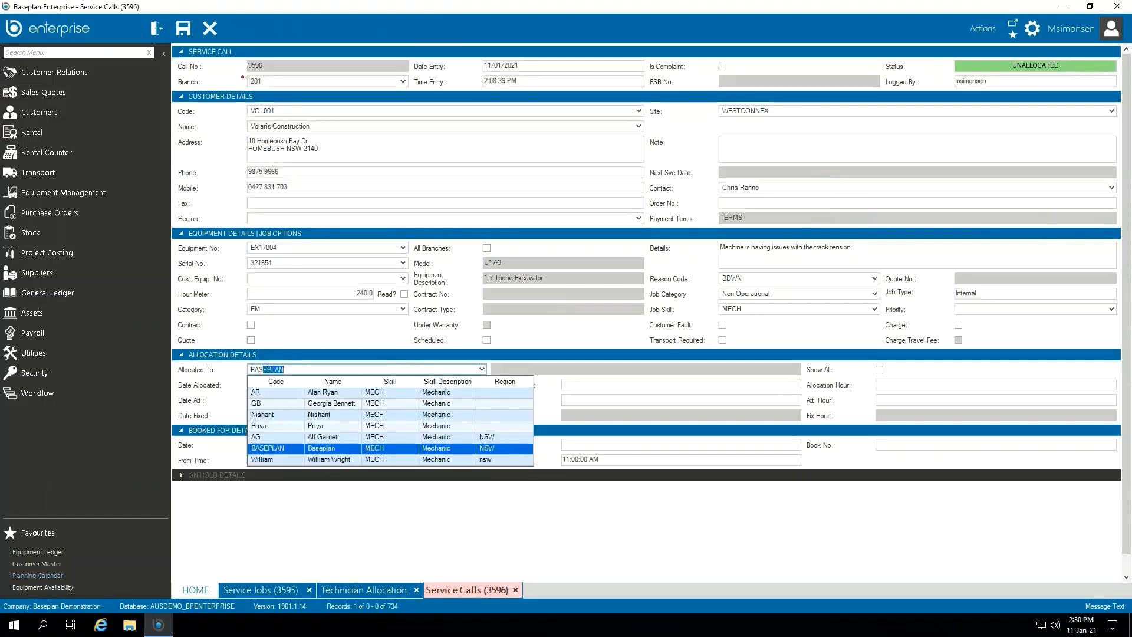
{"action": "key", "text": "Return"}
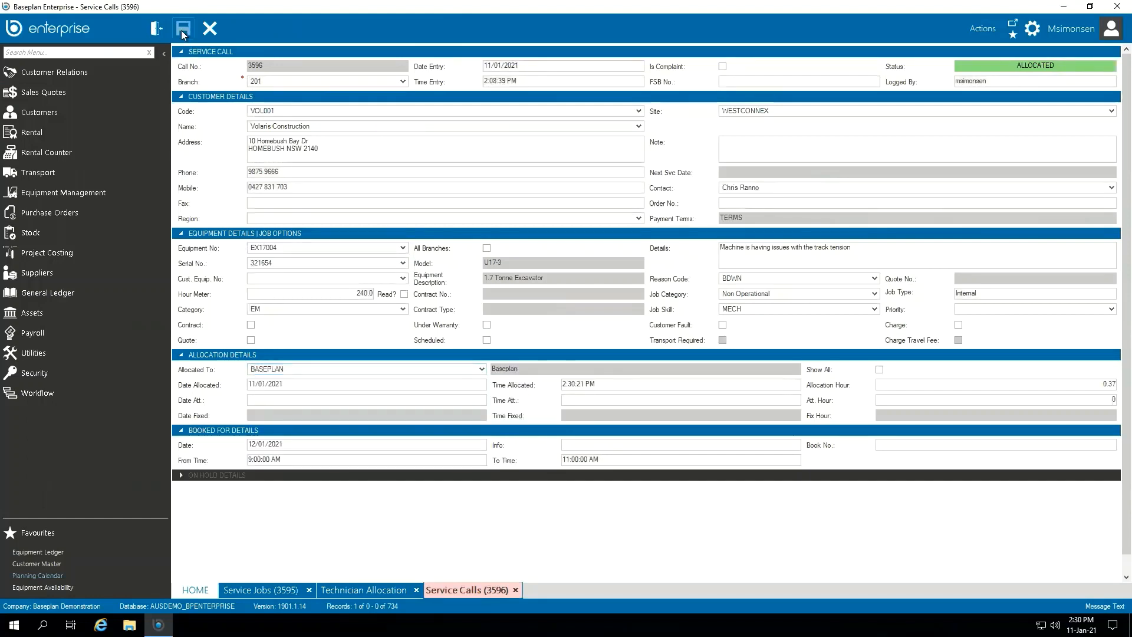
{"action": "left_click", "coordinate": [181, 30]}
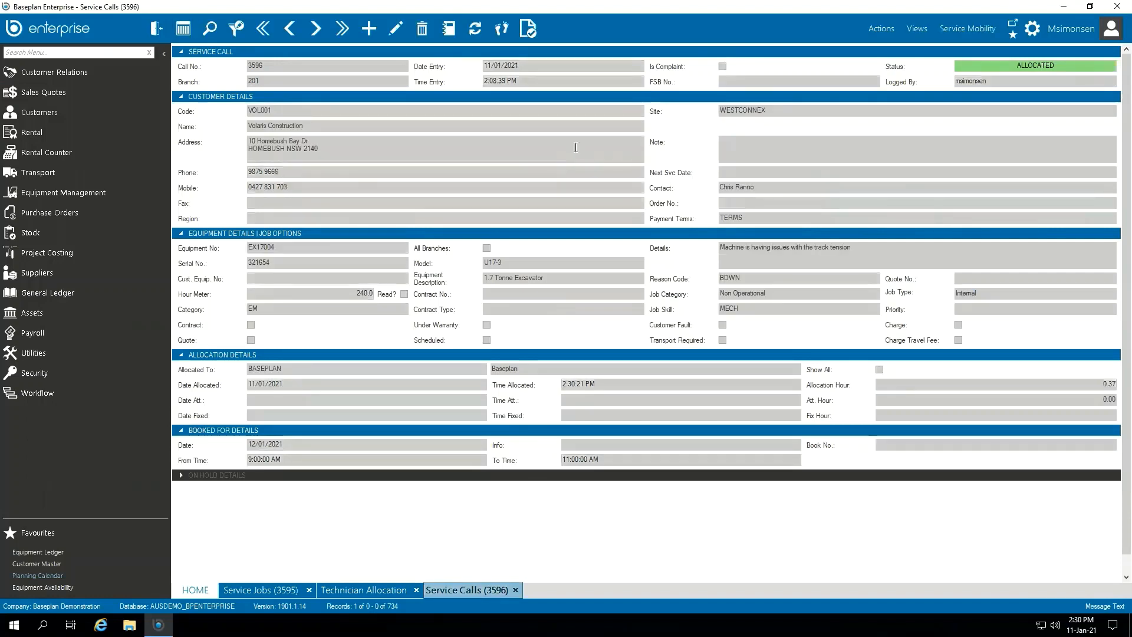
{"action": "left_click", "coordinate": [890, 30]}
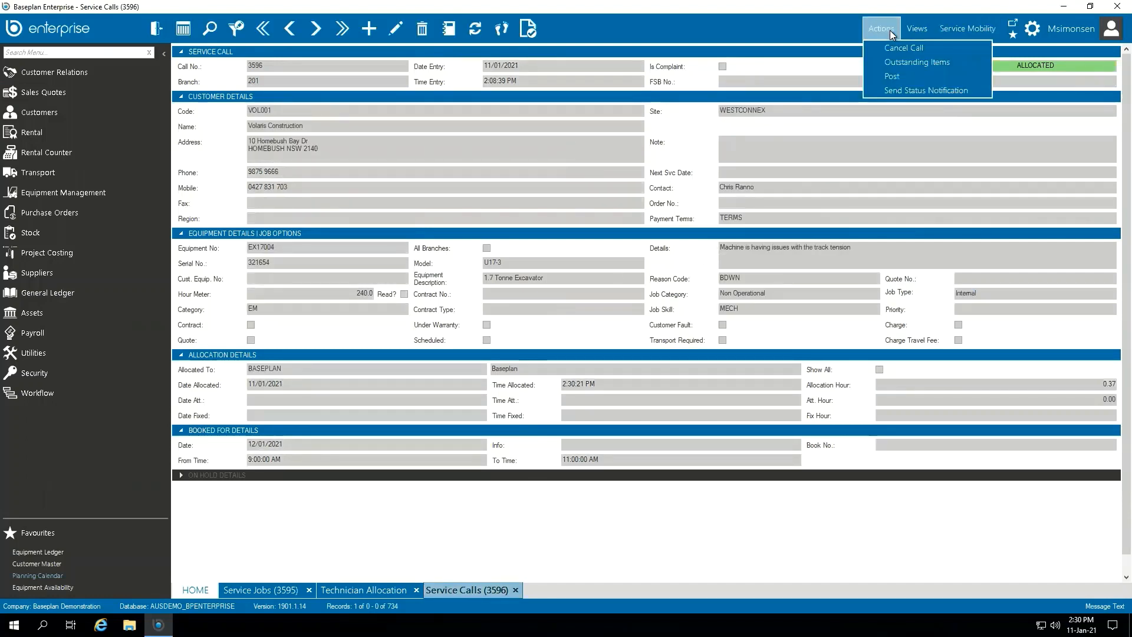
Step: Post service call 3596 to a new service job and open job 3596
{"action": "left_click", "coordinate": [897, 76]}
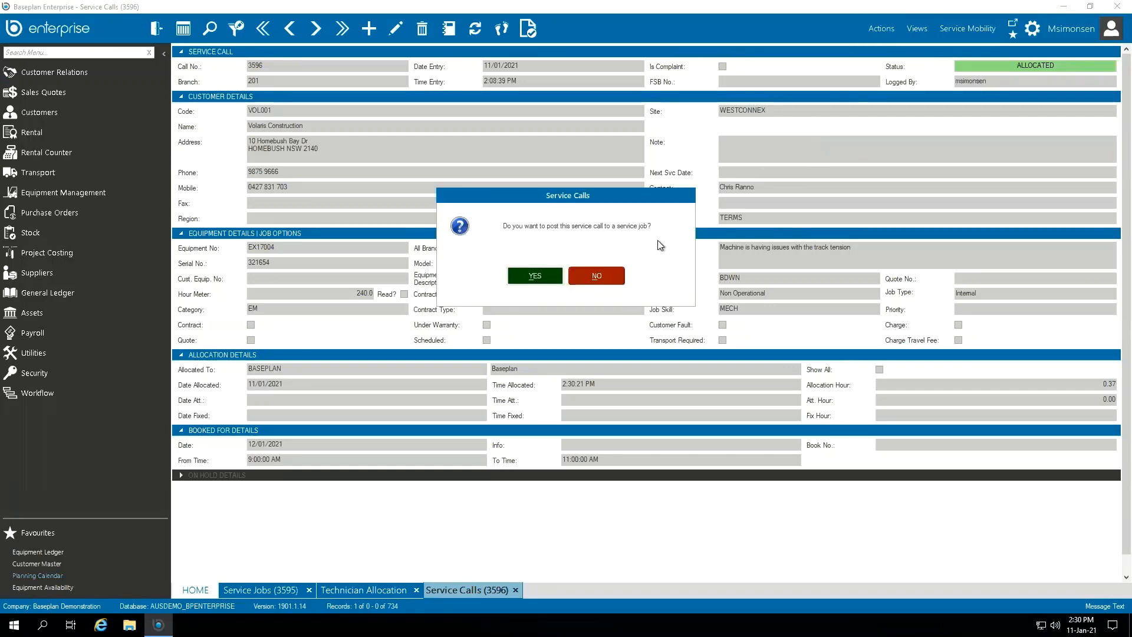
{"action": "left_click_drag", "start_coordinate": [607, 199], "coordinate": [456, 184]}
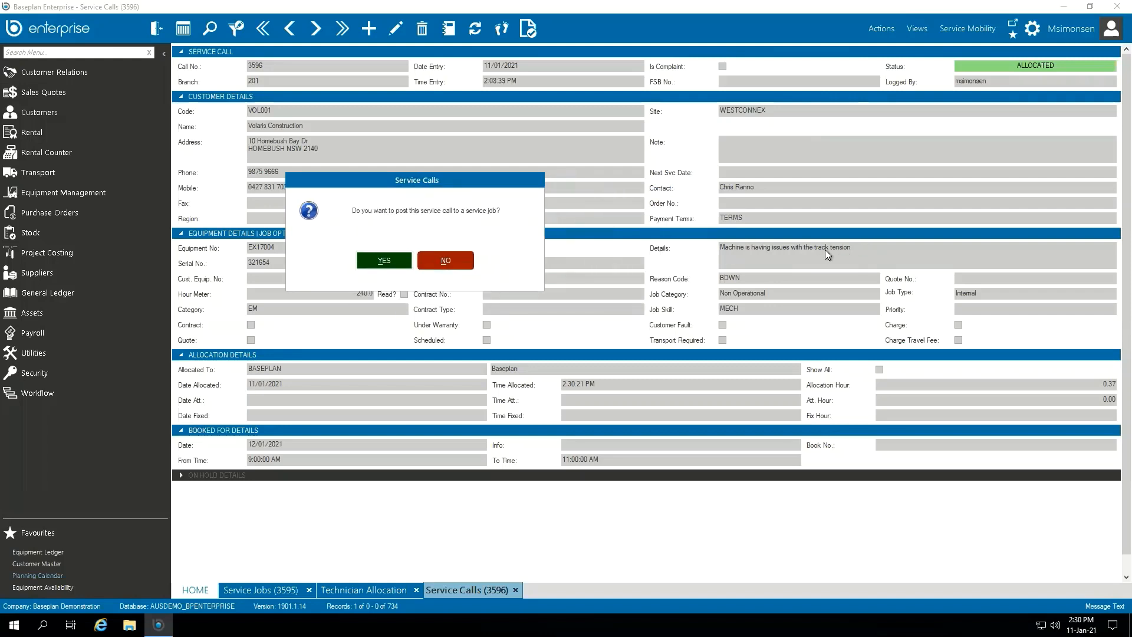
{"action": "left_click_drag", "start_coordinate": [458, 184], "coordinate": [586, 181]}
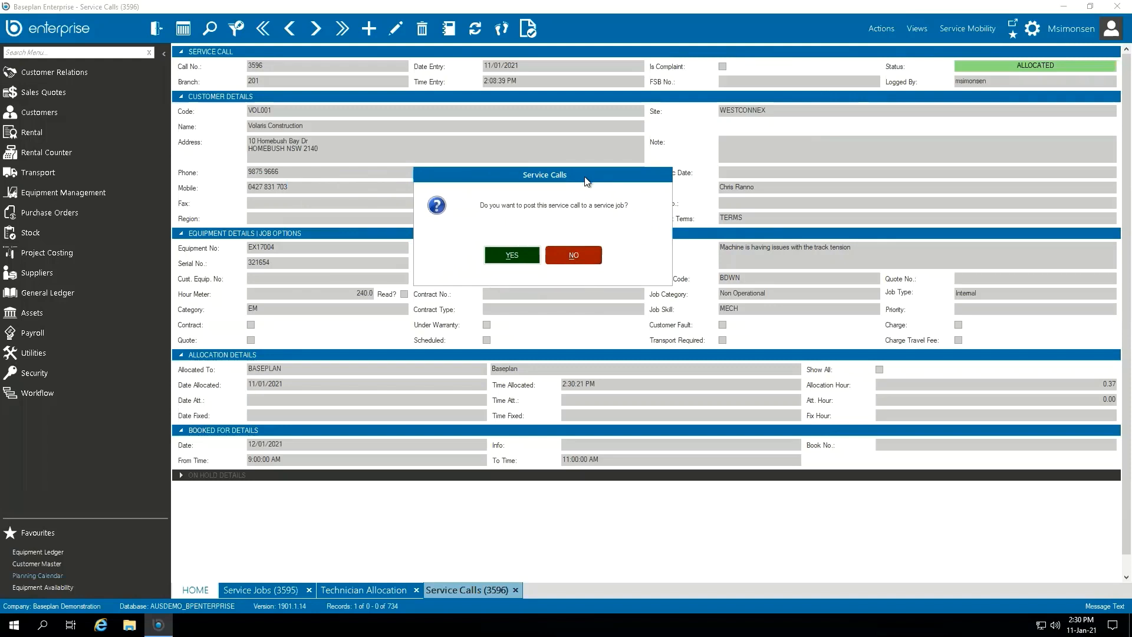
{"action": "left_click", "coordinate": [527, 259]}
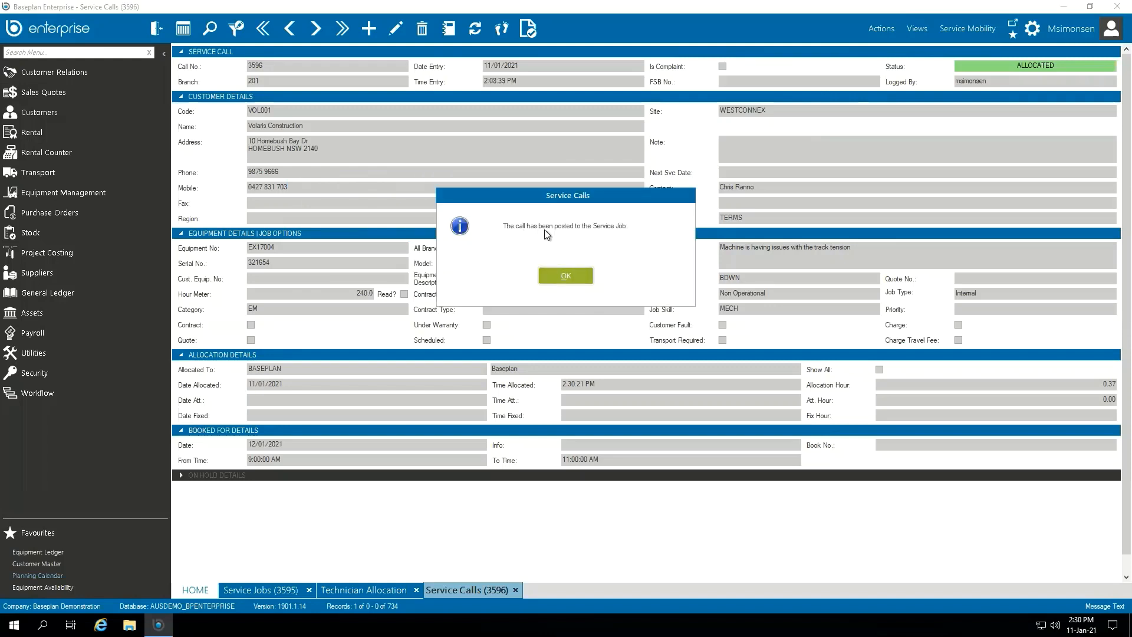
{"action": "left_click", "coordinate": [569, 274]}
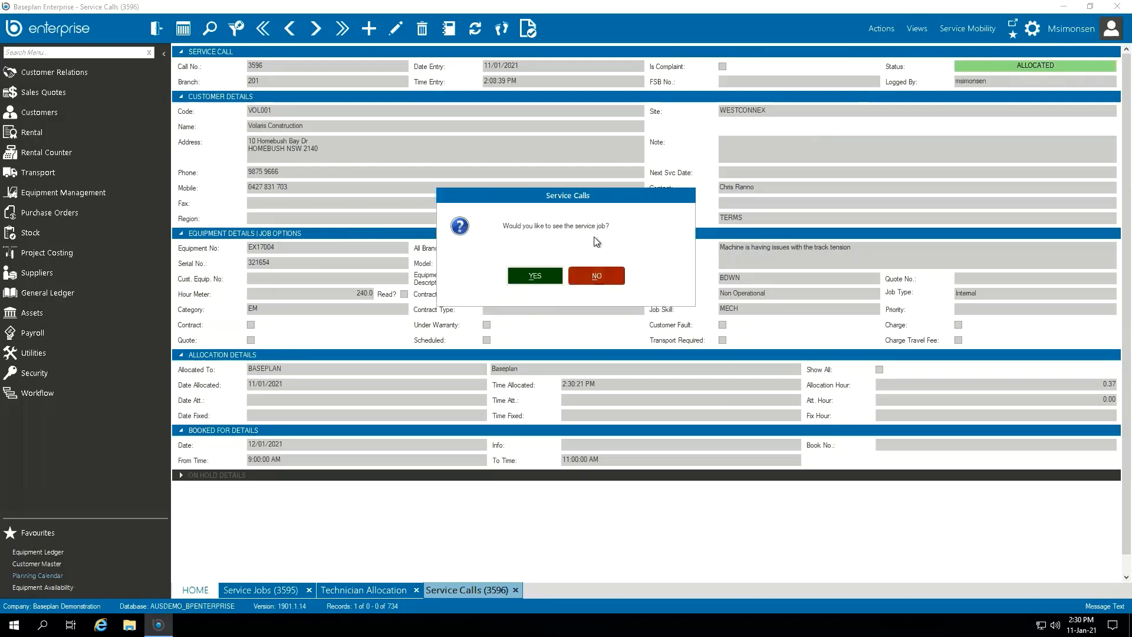
{"action": "left_click", "coordinate": [518, 278]}
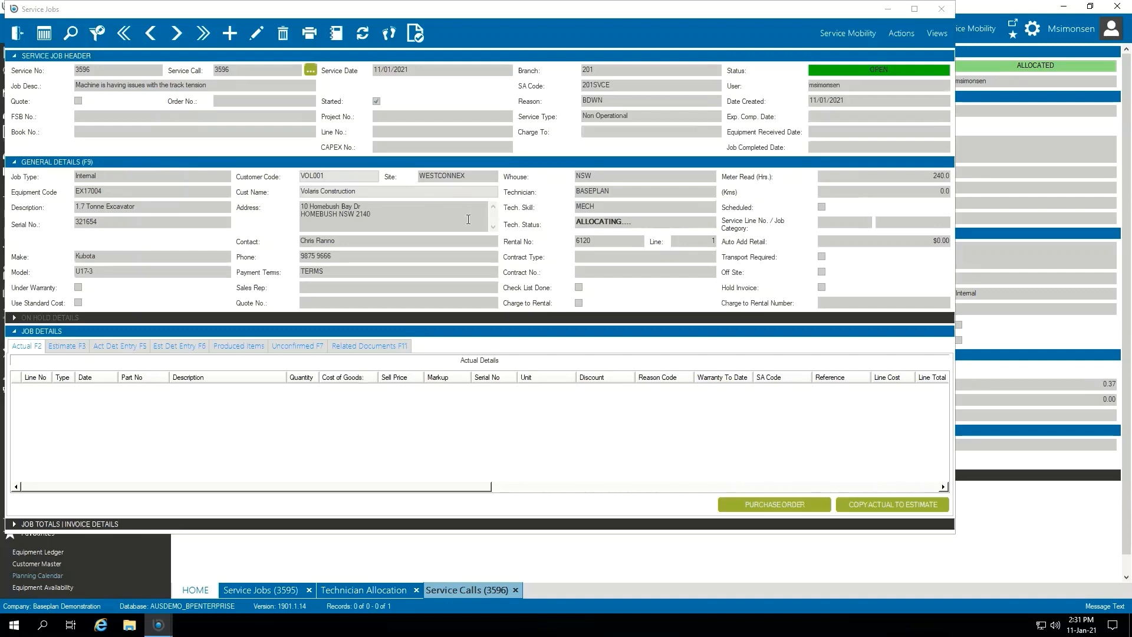
{"action": "left_click", "coordinate": [336, 33]}
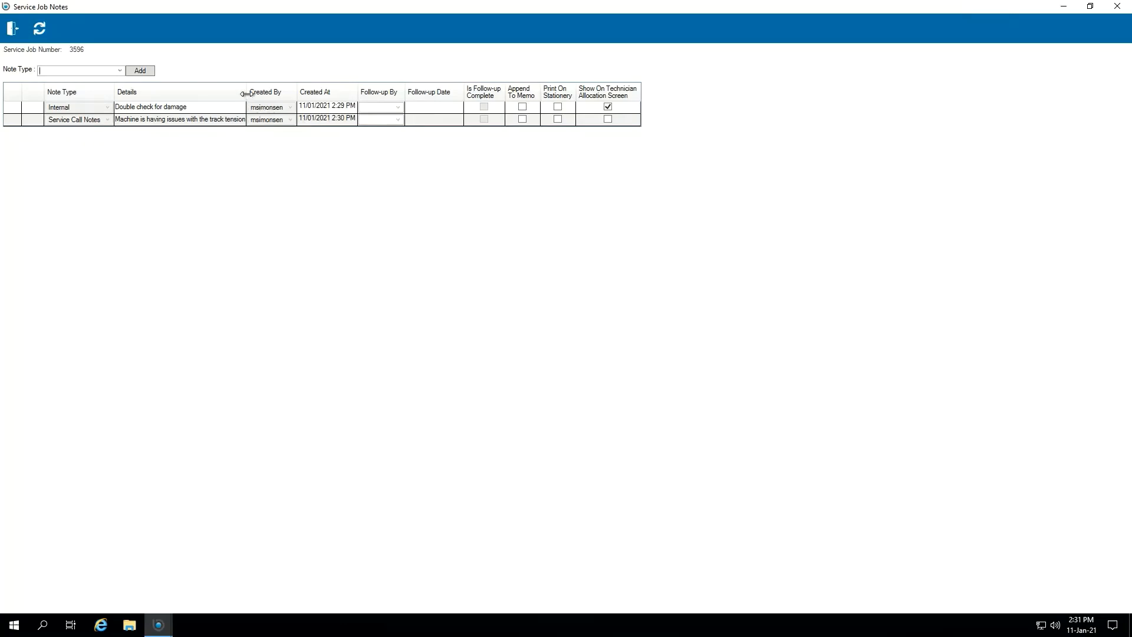
{"action": "left_click_drag", "start_coordinate": [246, 94], "coordinate": [281, 93]}
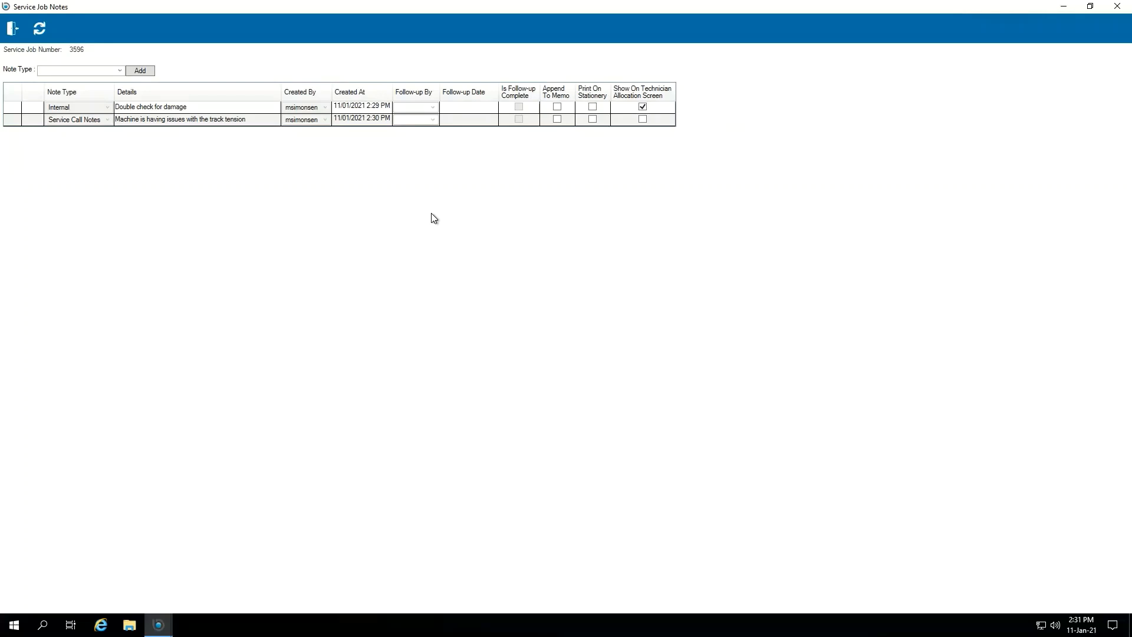
{"action": "left_click", "coordinate": [12, 28]}
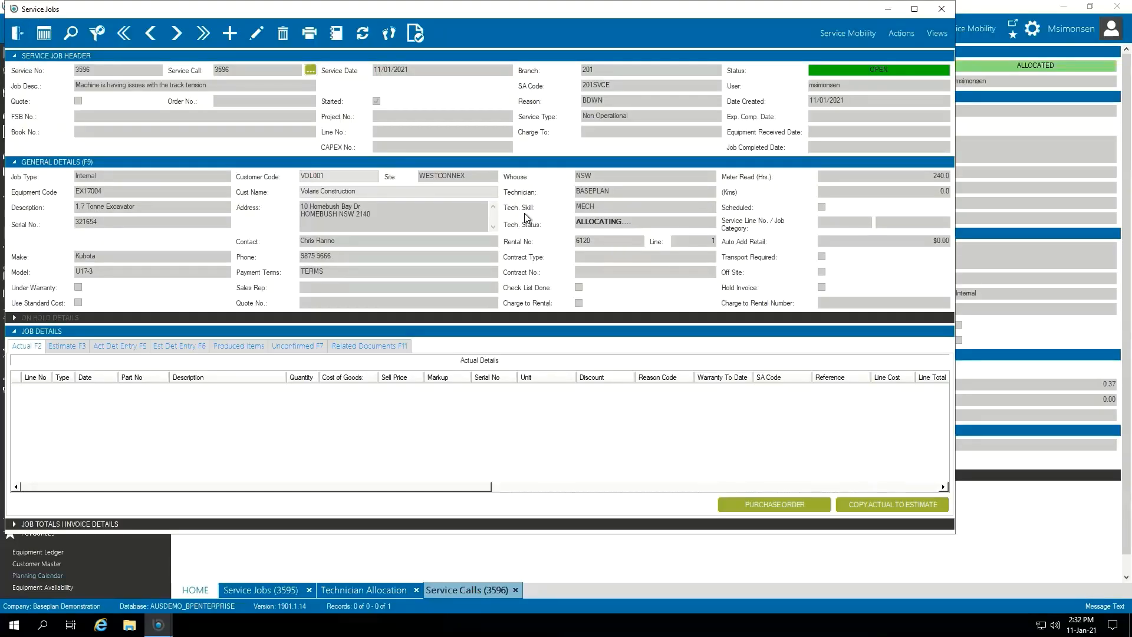